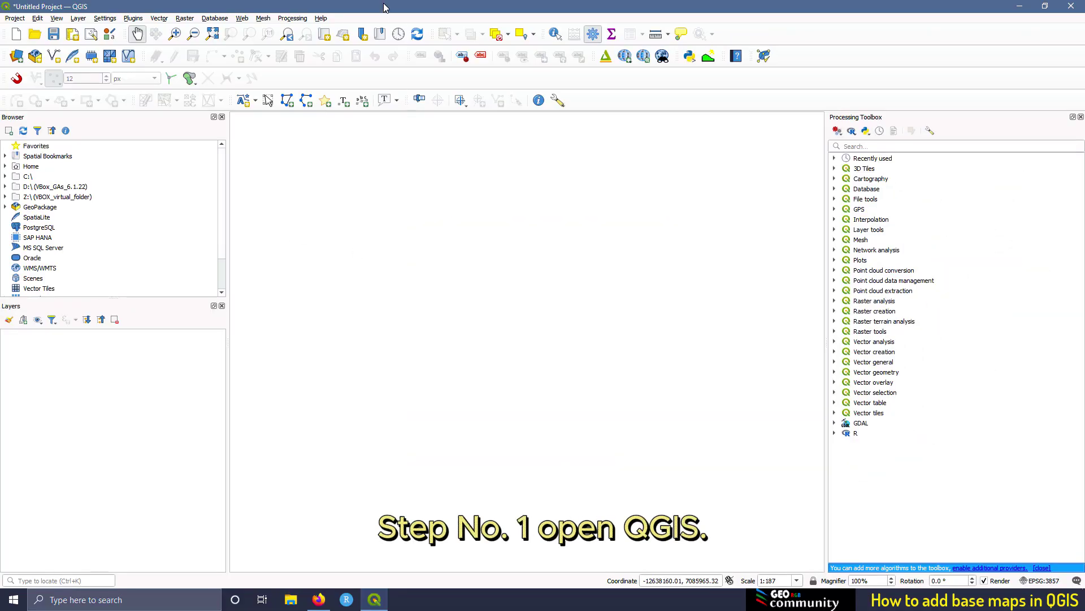
- Check the QGIS version from the Help menu, then close the version window
click(321, 18)
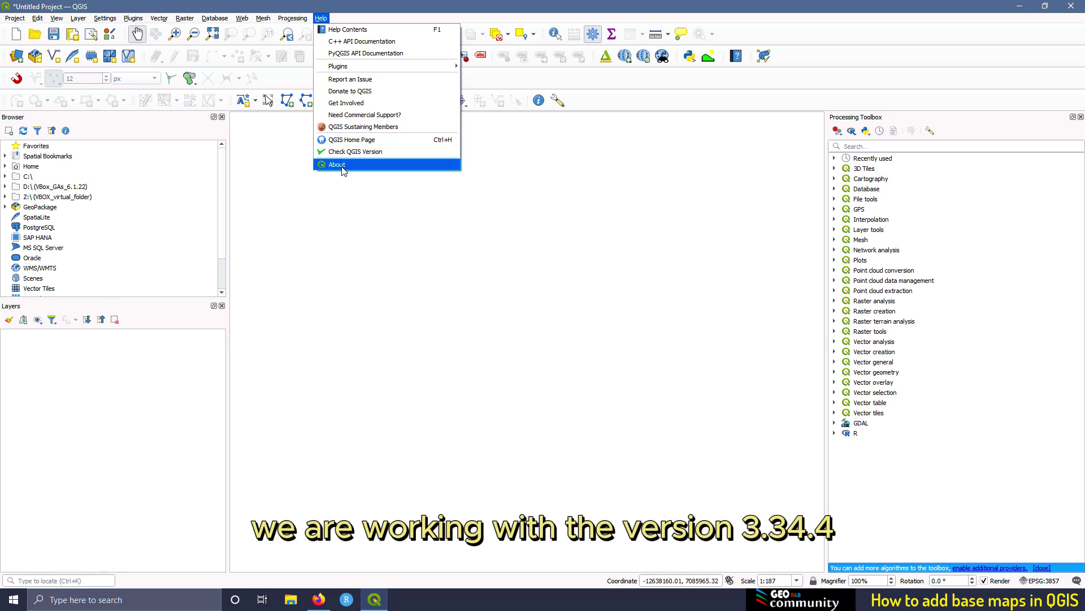
key(Escape)
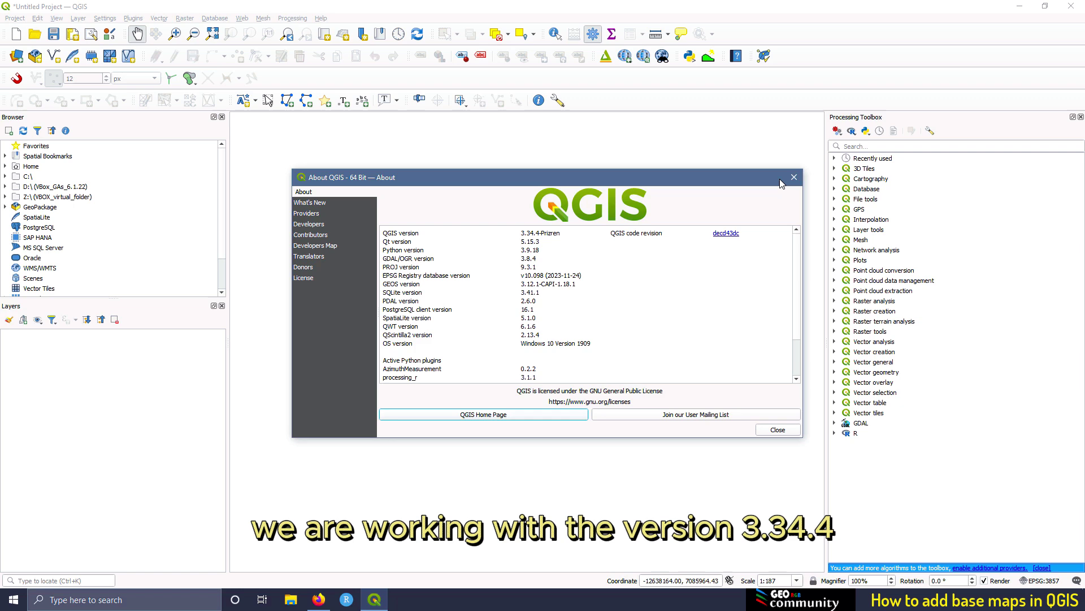
click(794, 177)
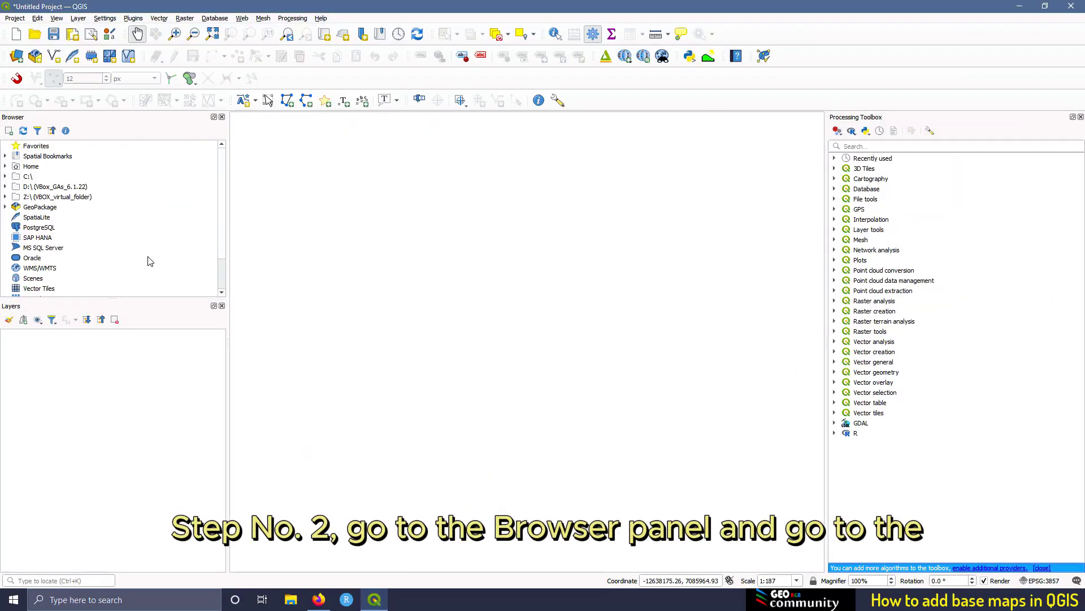
scroll(111, 241, down, 1)
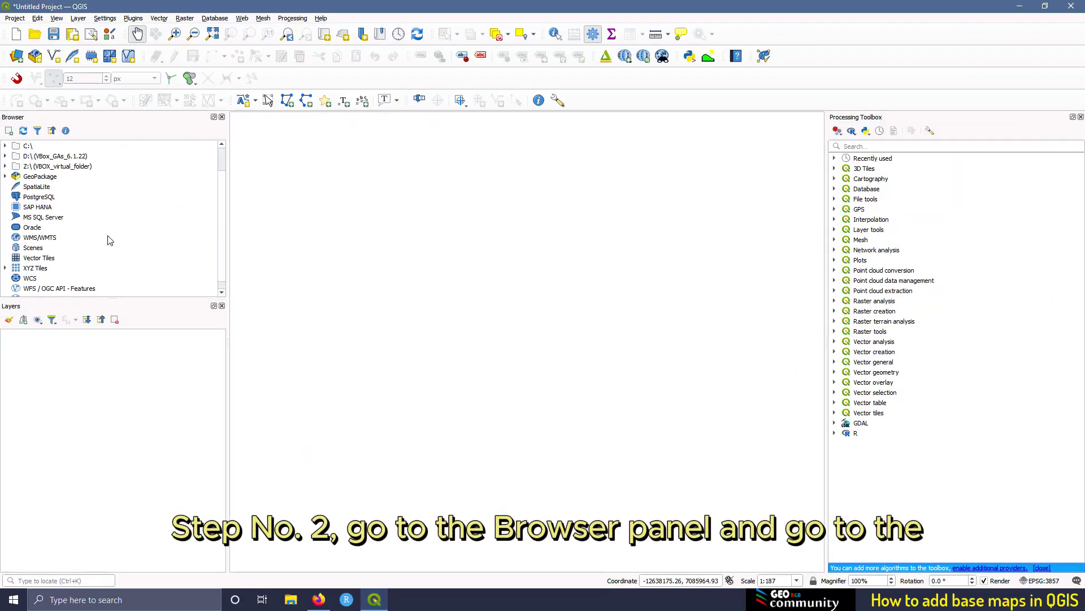
- Close the Browser and Layers panels, then restore both from the View menu
click(36, 271)
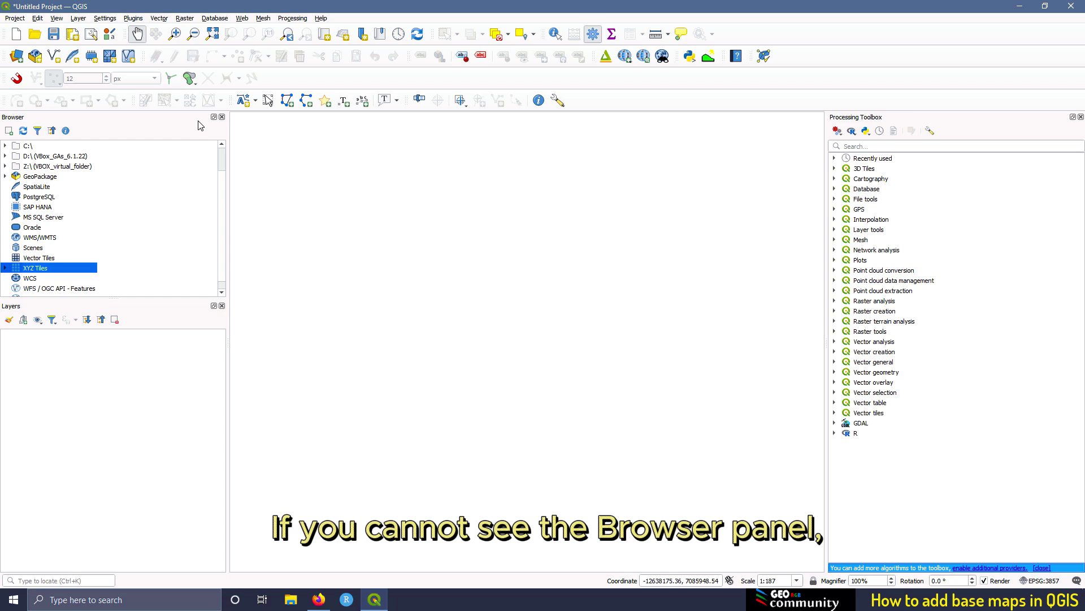
click(222, 116)
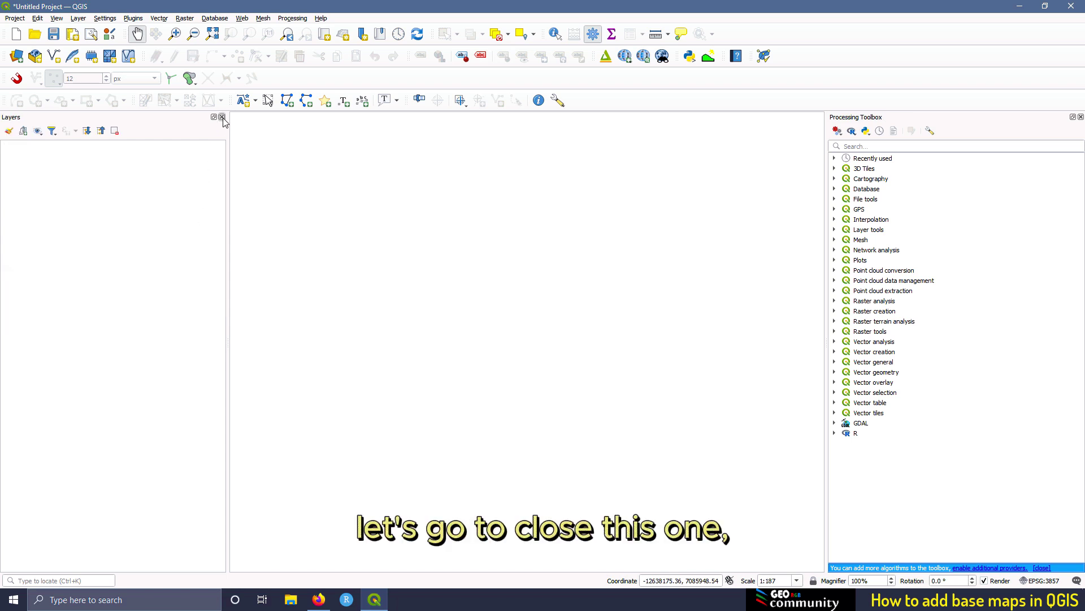
click(221, 116)
click(56, 18)
mouse_move(74, 319)
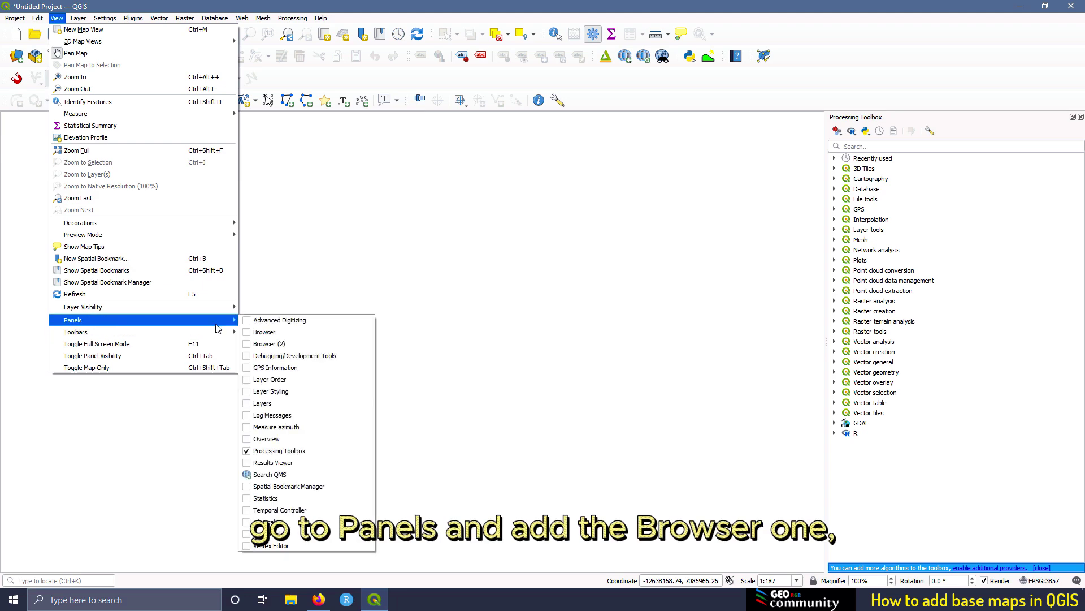
click(247, 337)
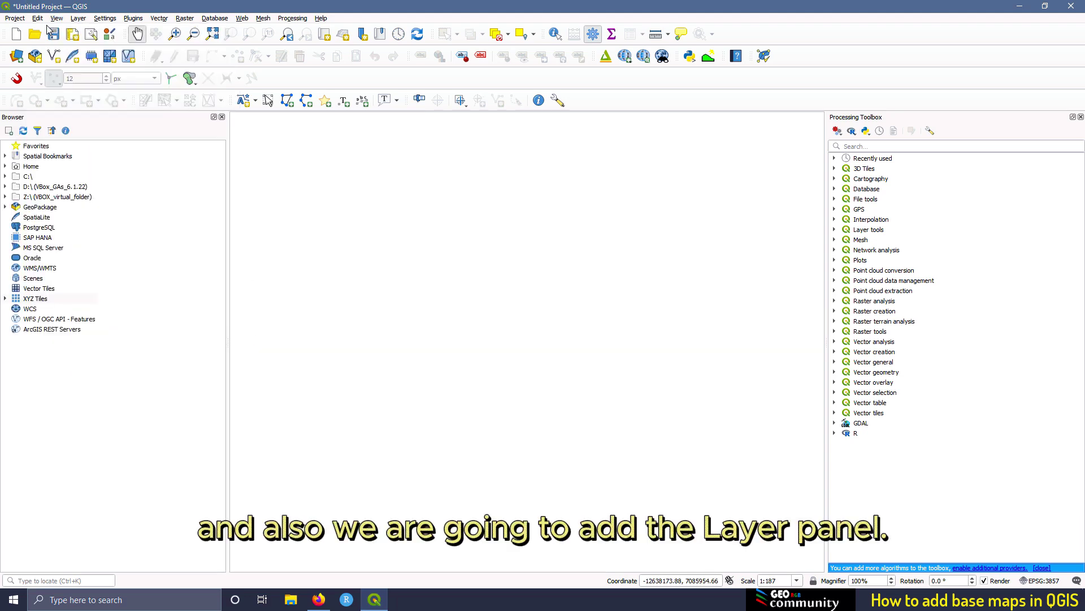
click(64, 23)
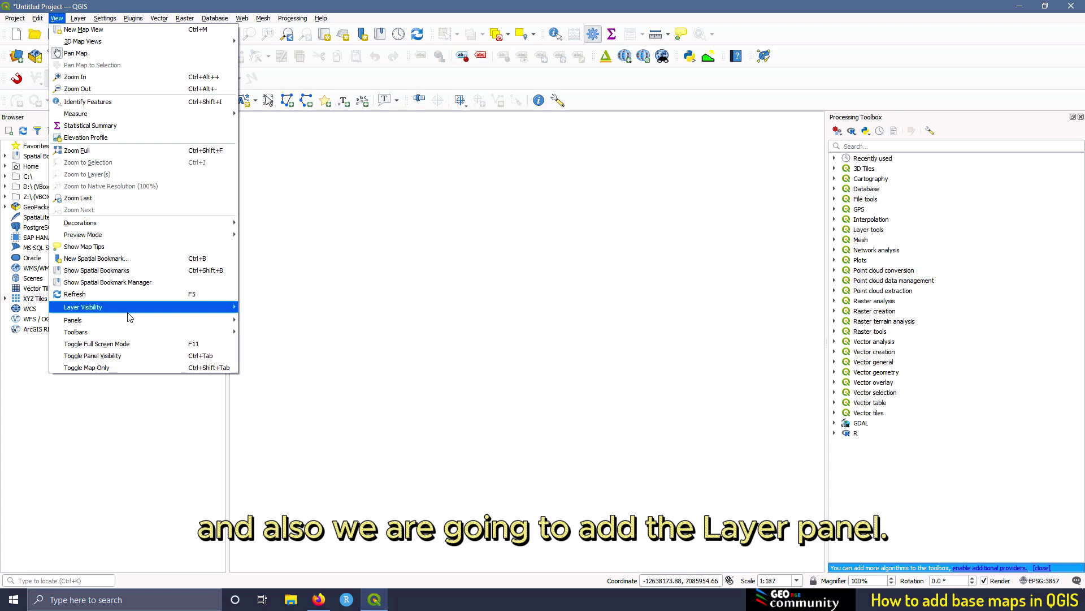
mouse_move(74, 320)
click(267, 403)
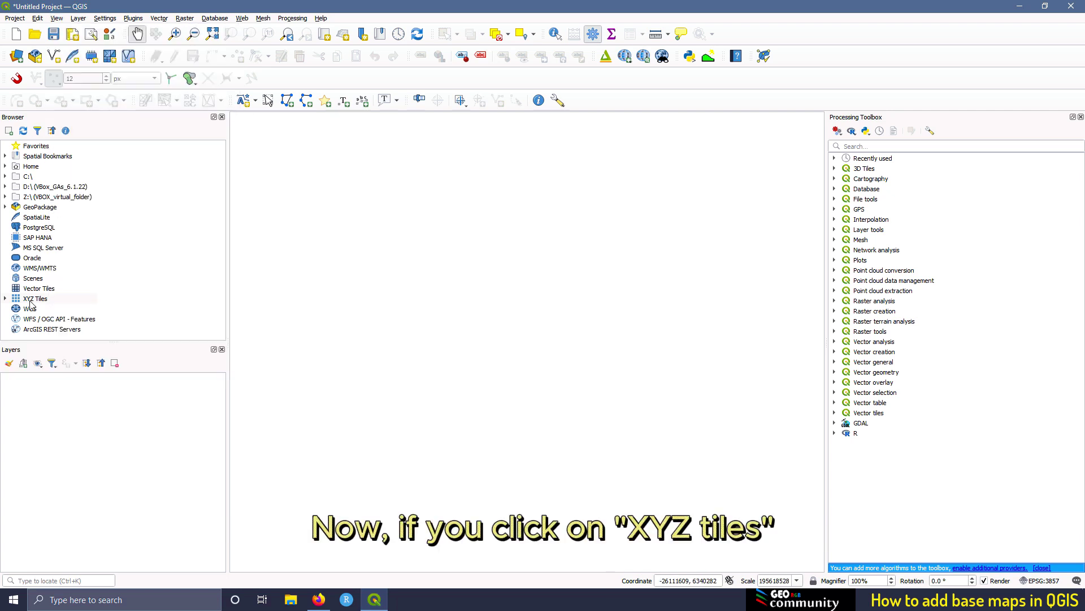
- Expand XYZ Tiles and add OpenStreetMap as a map layer
click(32, 300)
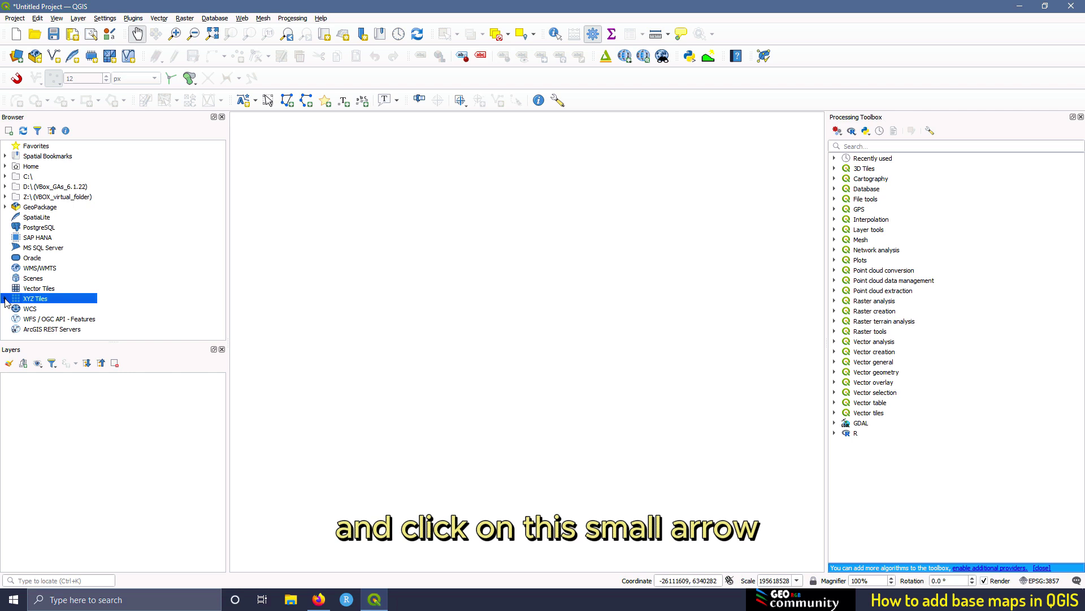
click(5, 299)
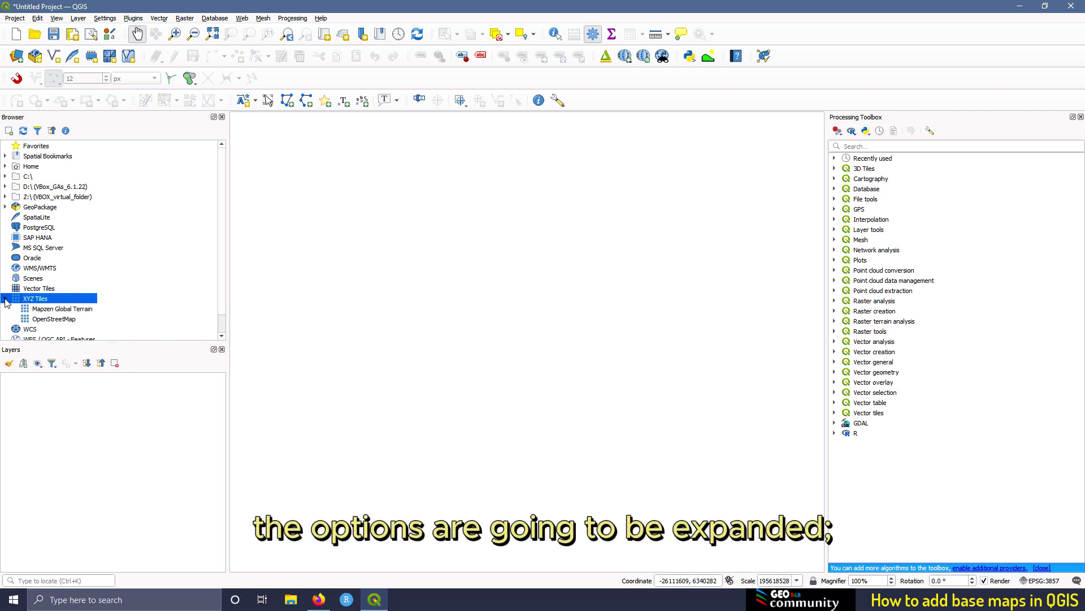
click(57, 310)
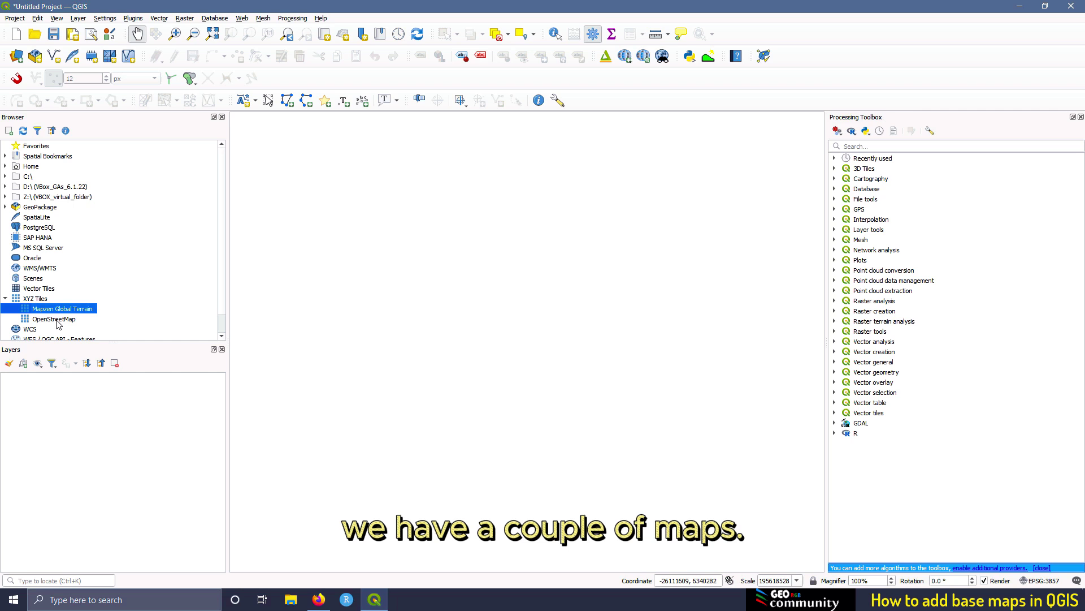
click(59, 319)
click(60, 320)
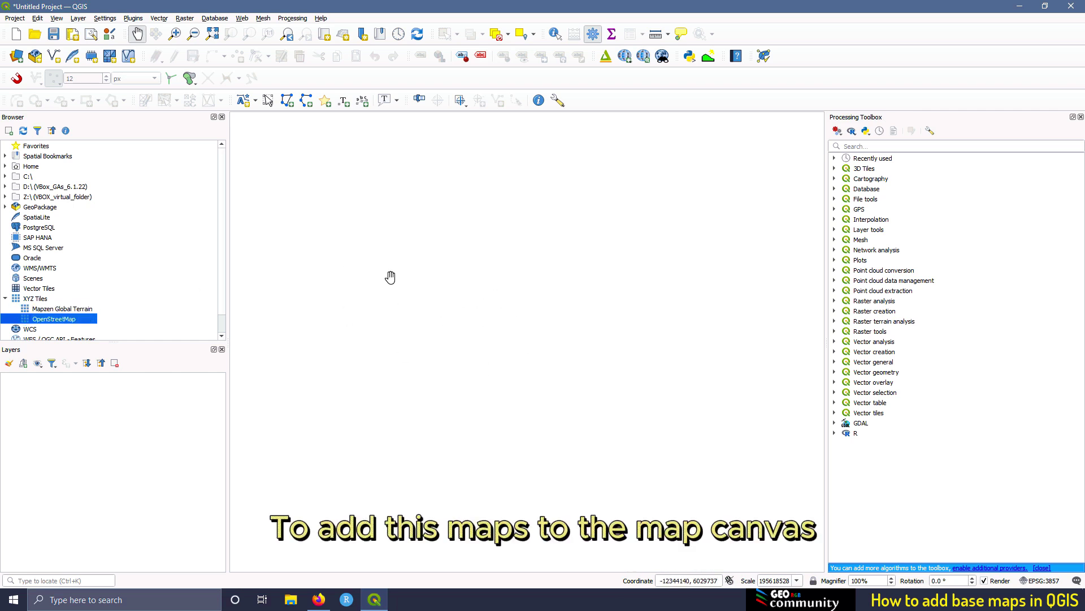
double_click(53, 320)
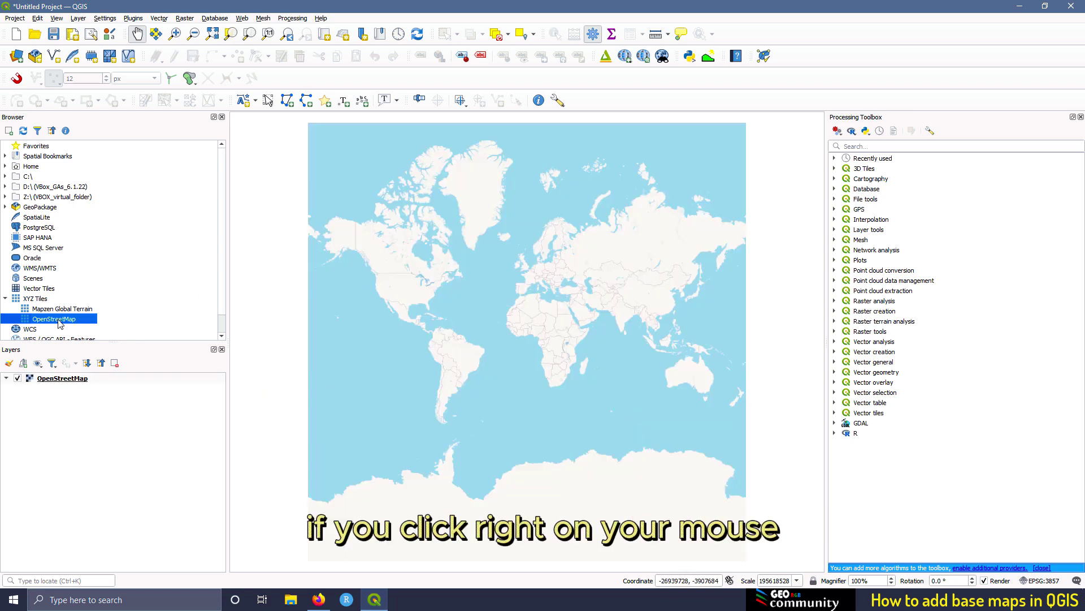
- Add OpenStreetMap to the project a second time, then remove the duplicate layer
right_click(59, 324)
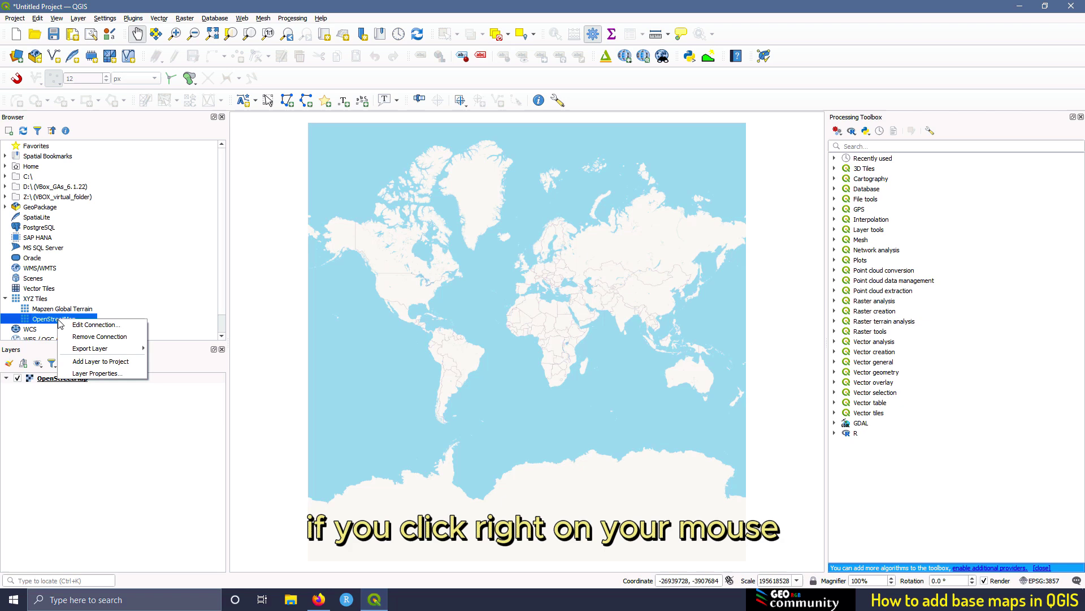
click(110, 362)
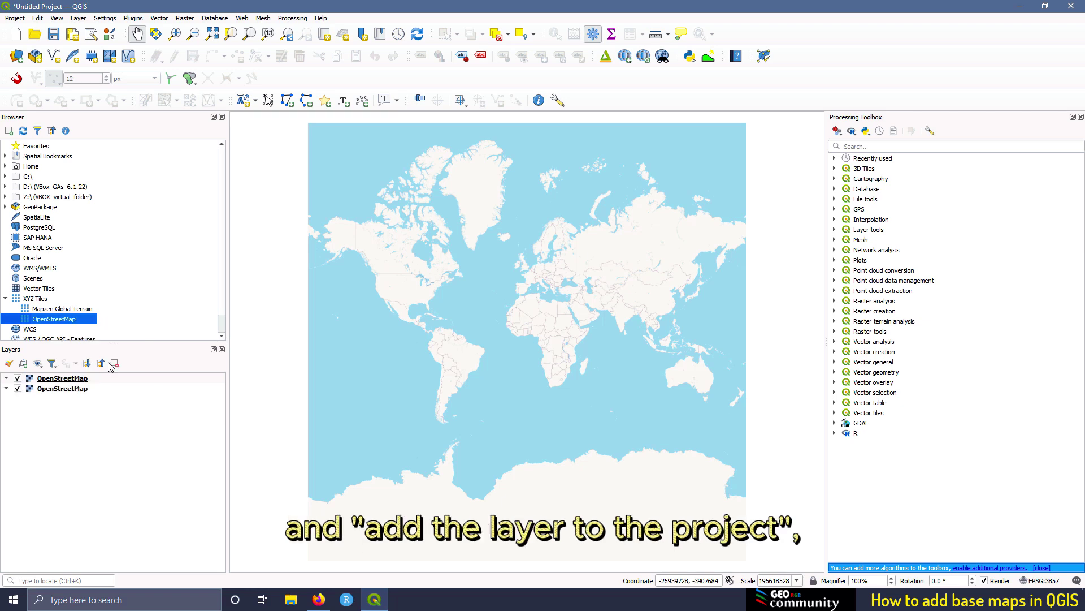
right_click(52, 383)
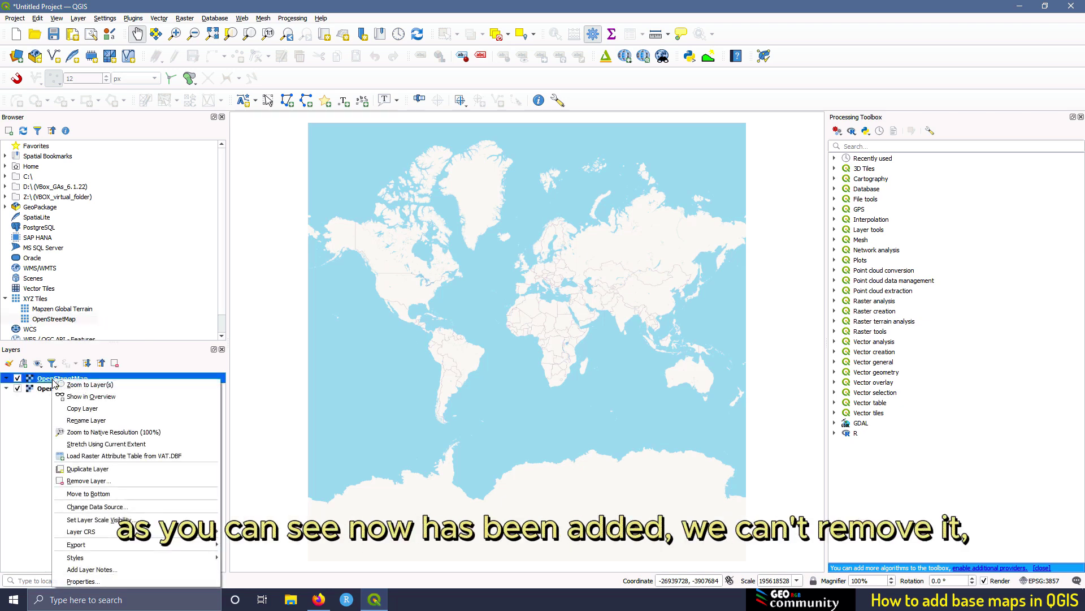
click(101, 483)
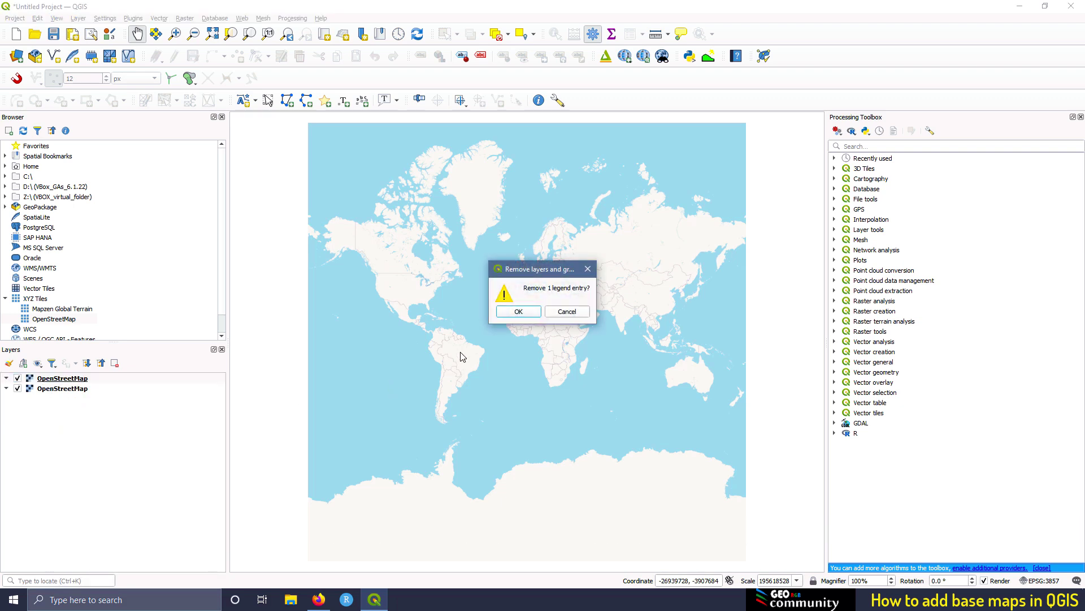
- Confirm removing the duplicate, then remove and confirm removal of the remaining OpenStreetMap layer
click(517, 312)
scroll(381, 249, up, 2)
scroll(441, 303, up, 2)
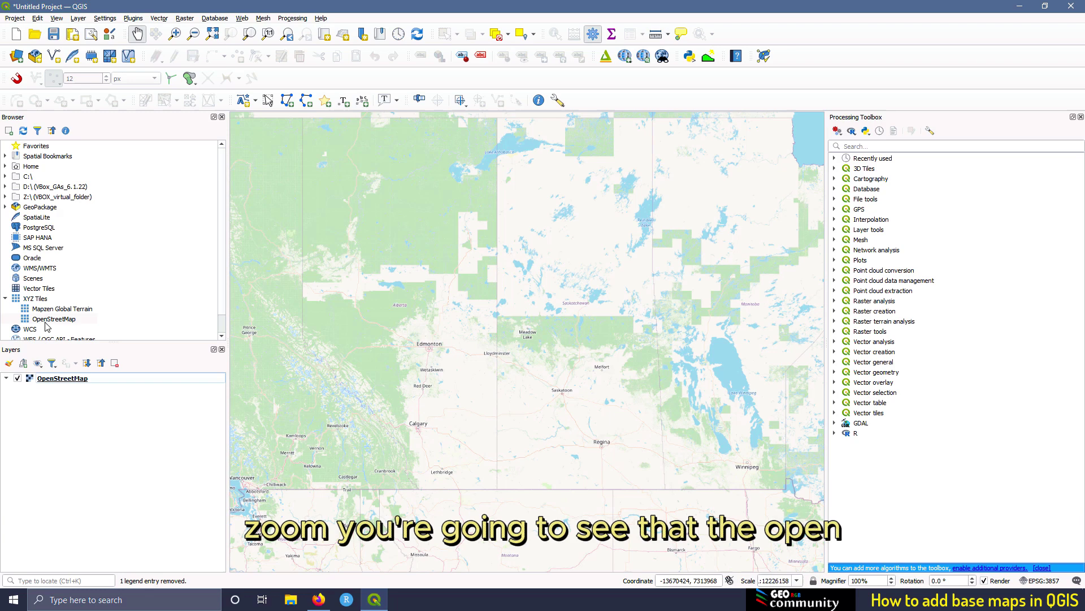
scroll(431, 345, up, 3)
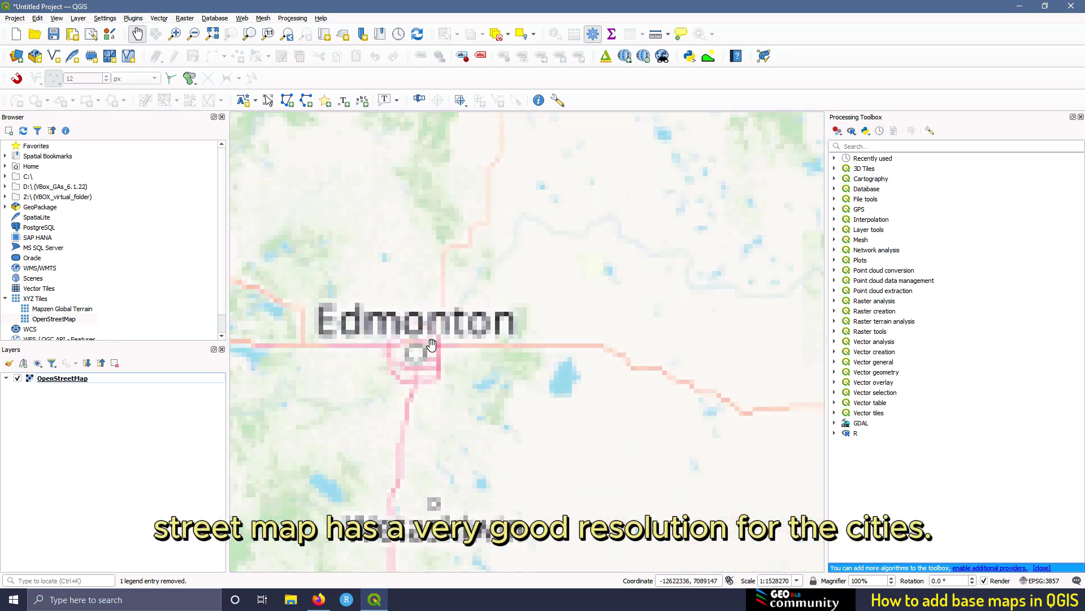
scroll(376, 347, up, 3)
scroll(465, 415, up, 3)
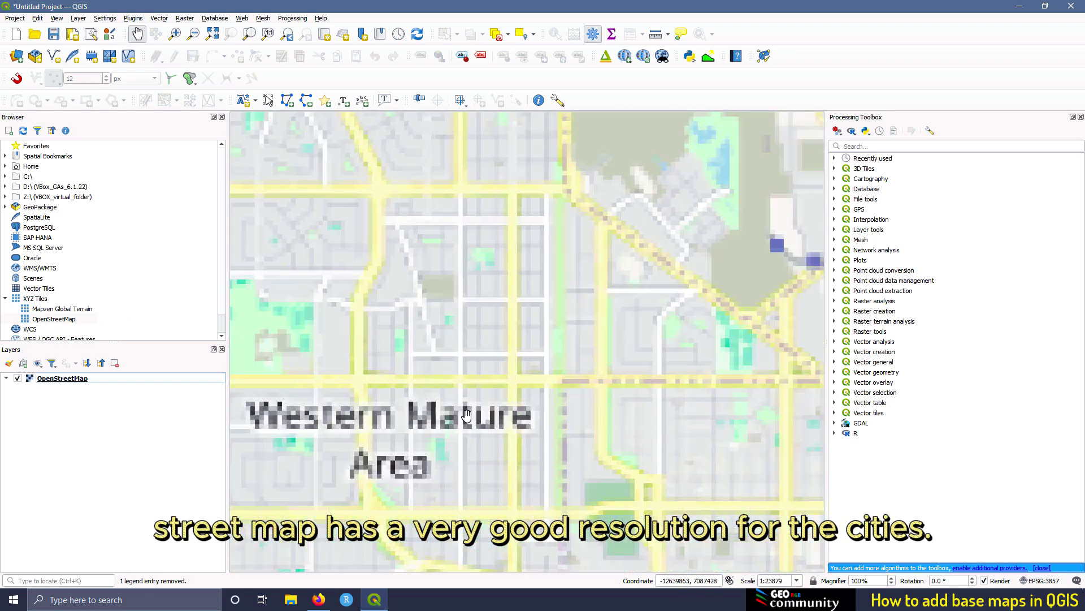
scroll(450, 356, up, 1)
scroll(435, 304, up, 1)
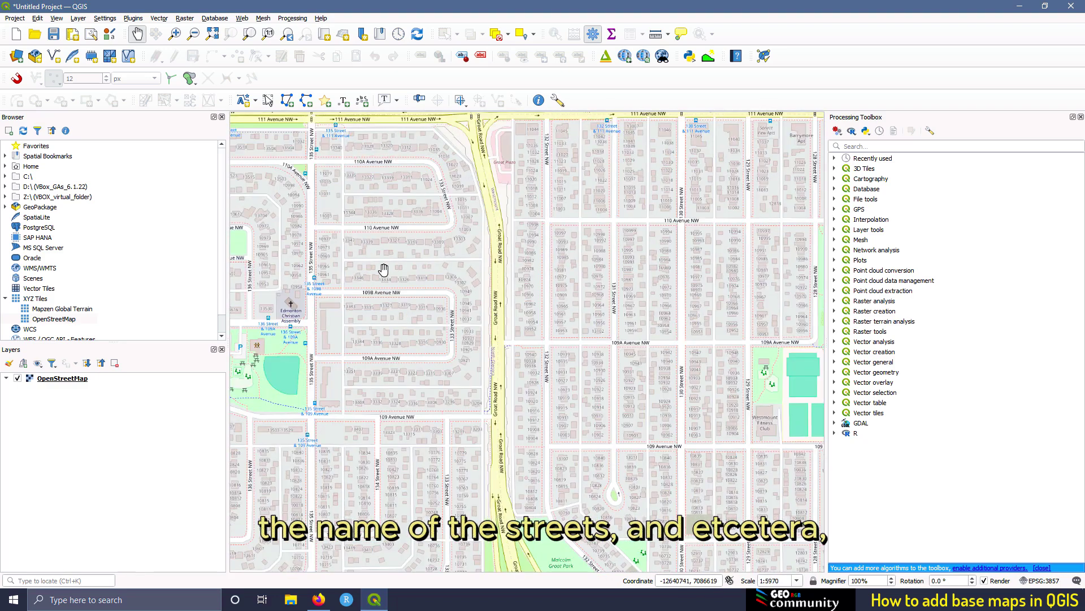
right_click(67, 380)
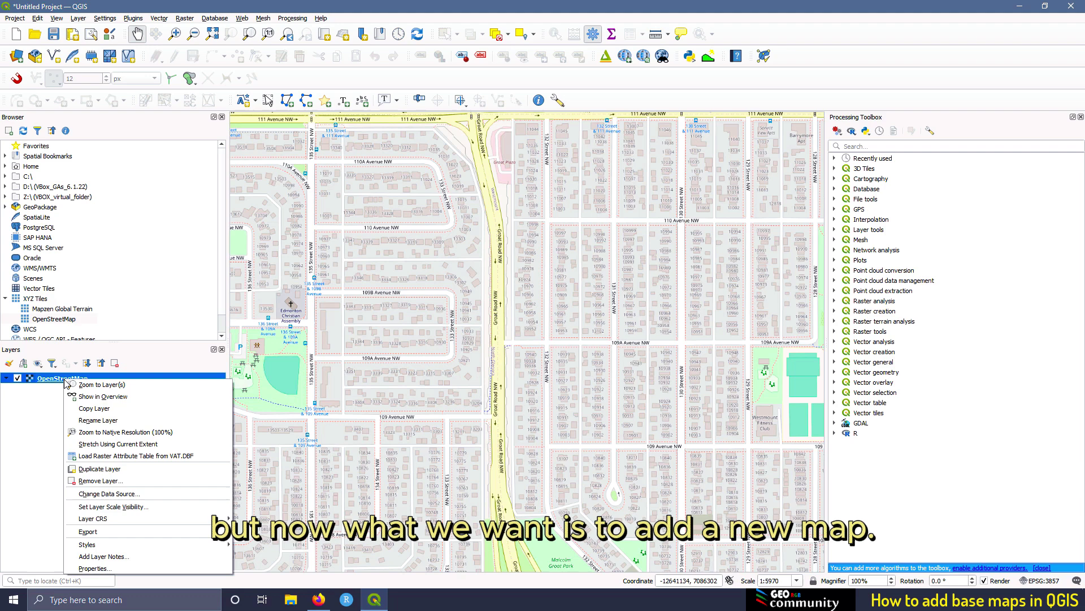
click(107, 481)
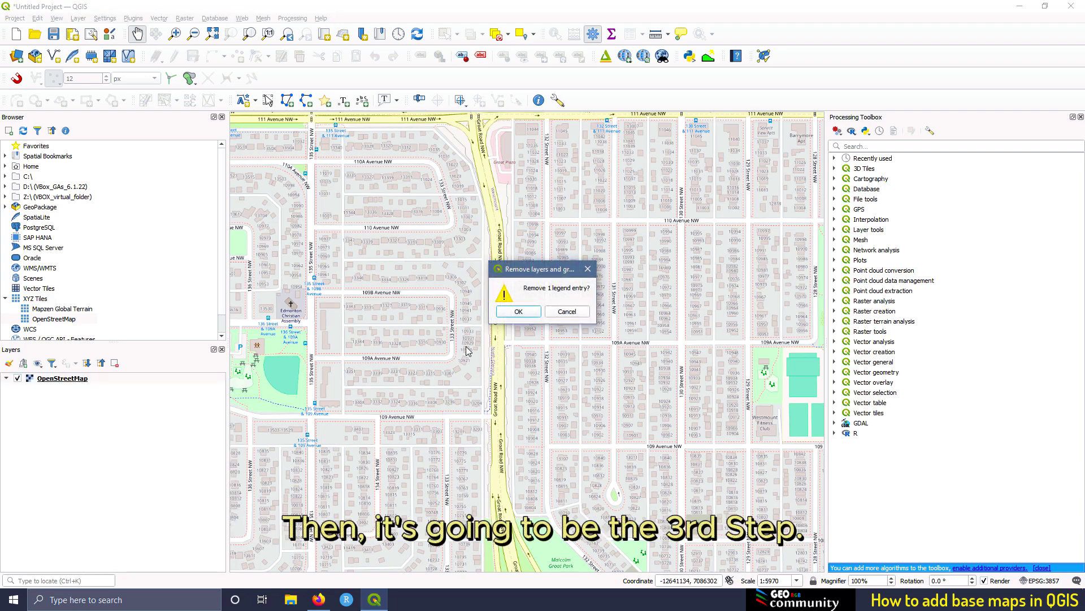
click(522, 311)
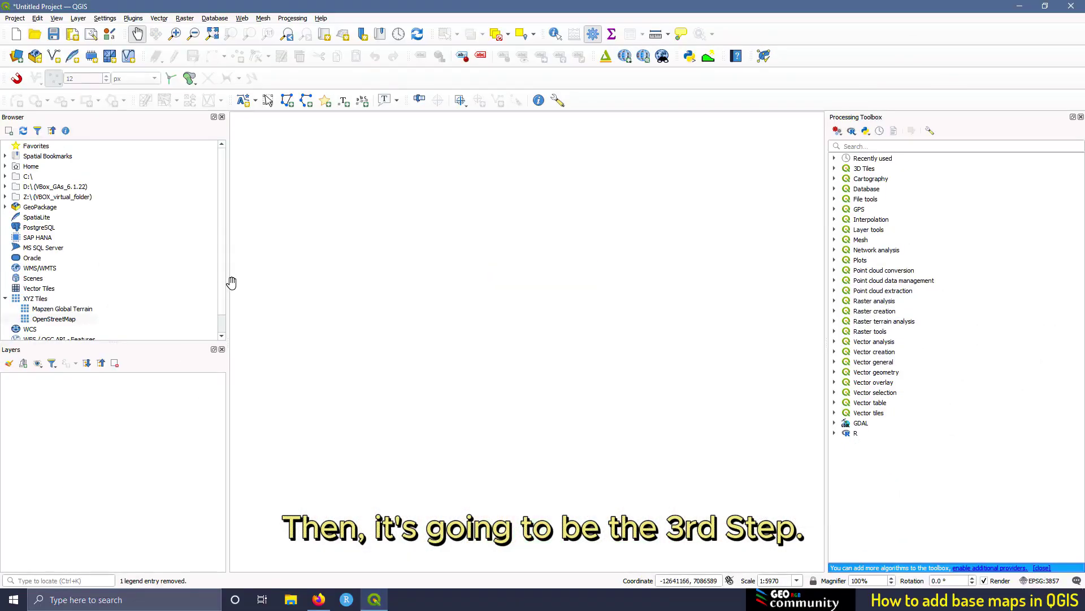
- Start a new connection from the XYZ Tiles right-click menu
right_click(27, 304)
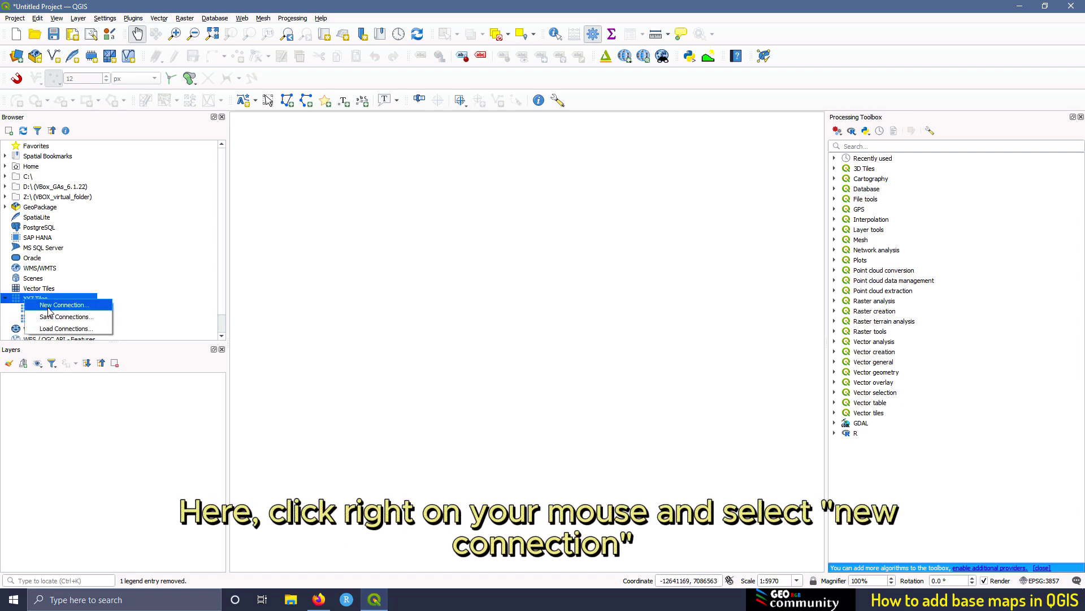
click(51, 306)
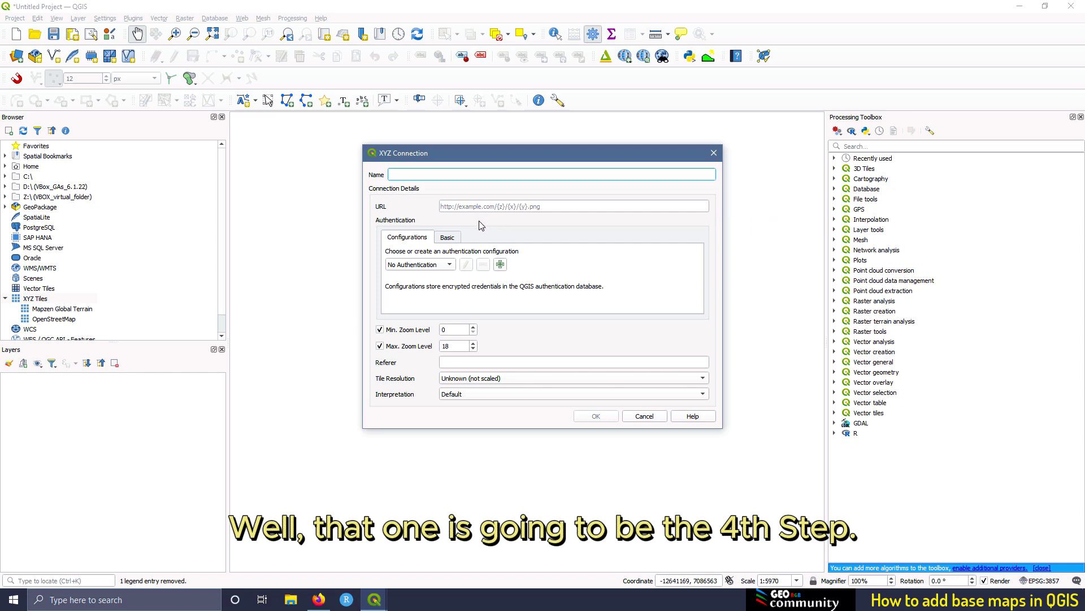
- In the web browser, open the GeoRGB blog's Base Maps for QGIS post and dismiss the ad
click(319, 599)
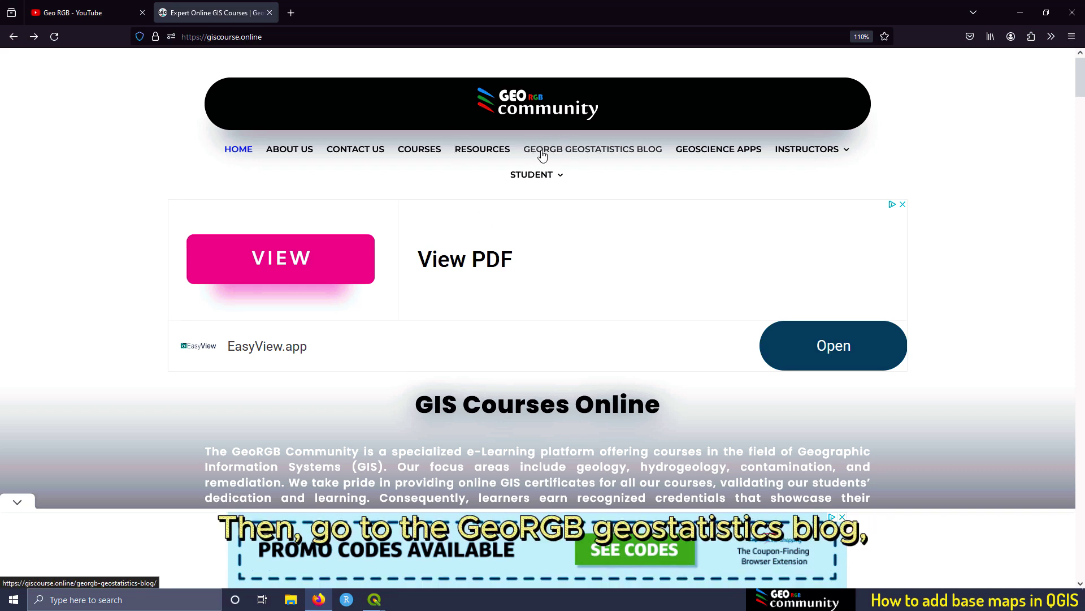
click(617, 151)
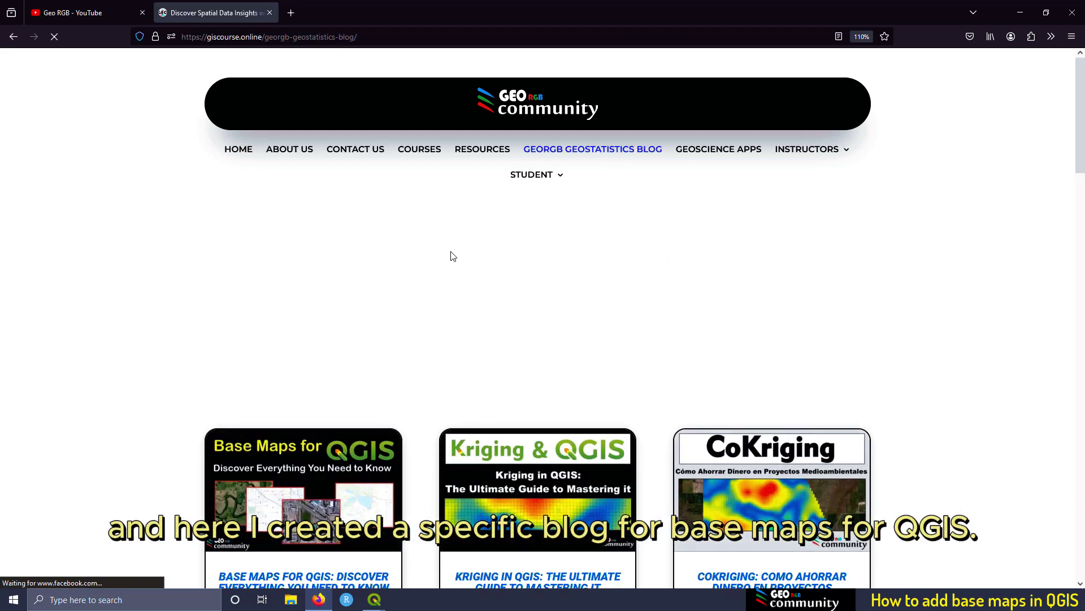
scroll(452, 256, down, 3)
scroll(449, 255, down, 3)
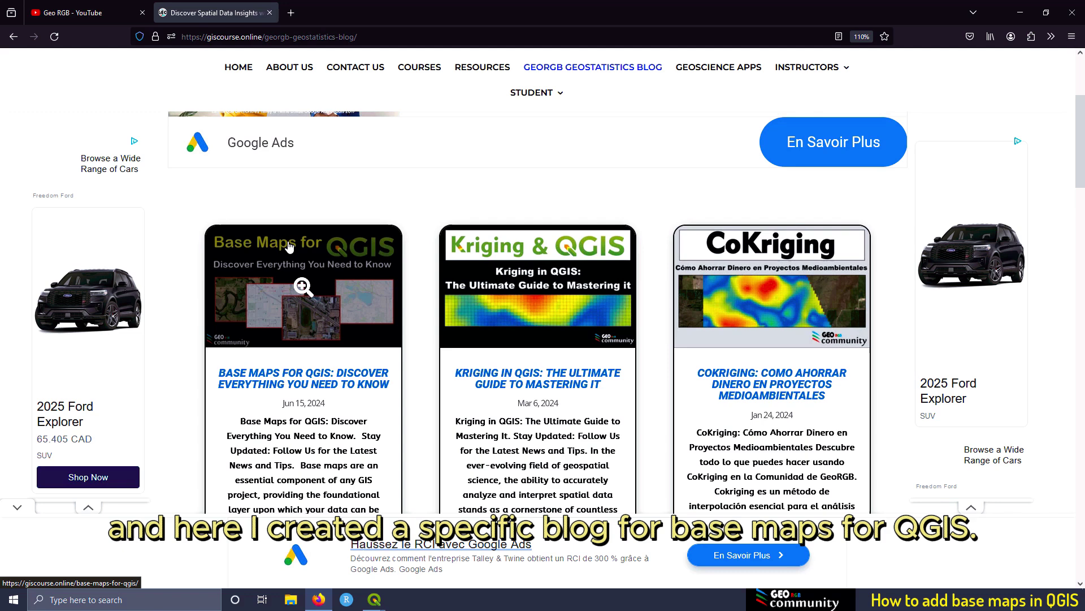
click(311, 379)
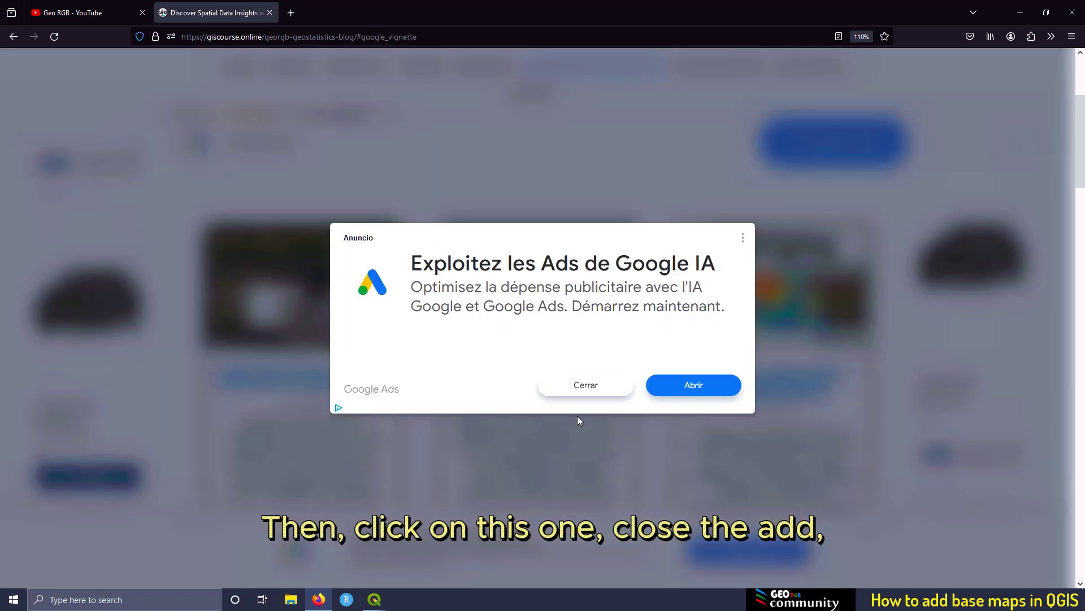
click(585, 386)
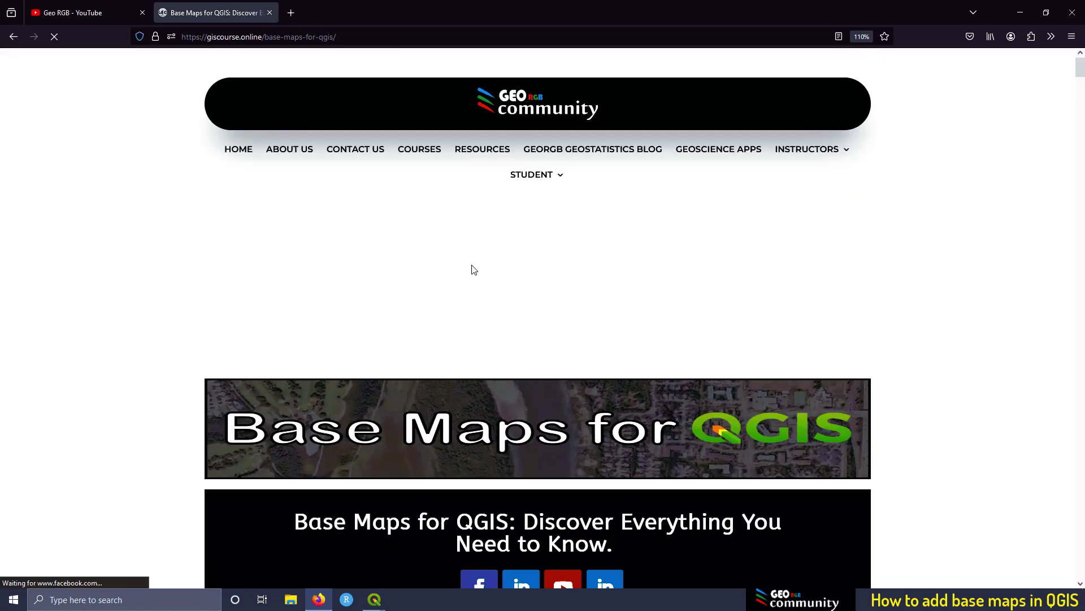
scroll(473, 268, down, 4)
scroll(473, 258, down, 5)
scroll(474, 259, down, 5)
scroll(474, 254, down, 5)
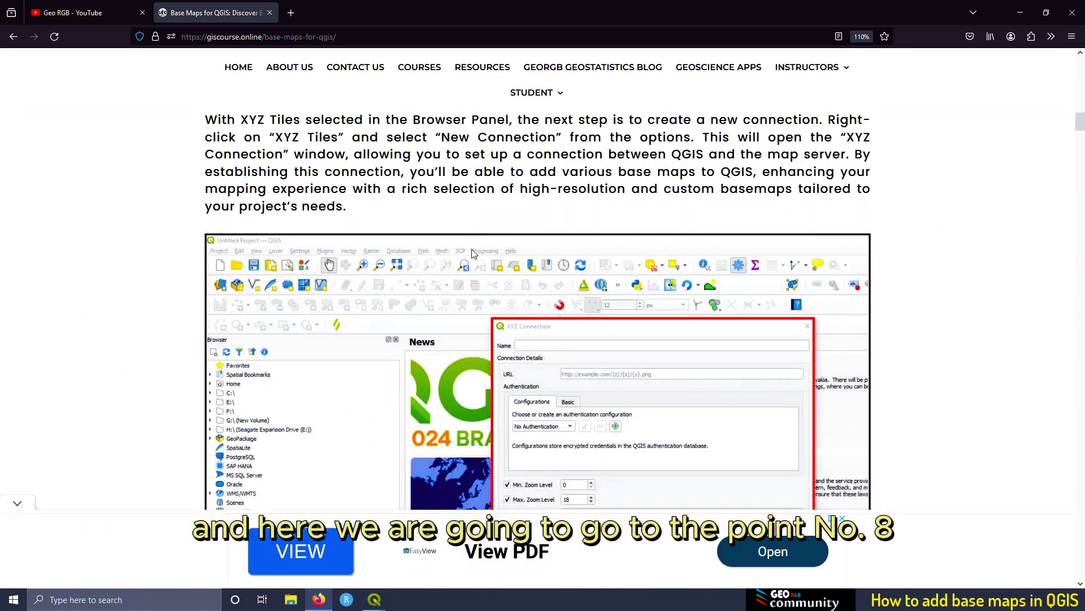
scroll(473, 252, down, 5)
scroll(473, 252, down, 5)
scroll(474, 252, down, 5)
scroll(474, 250, down, 5)
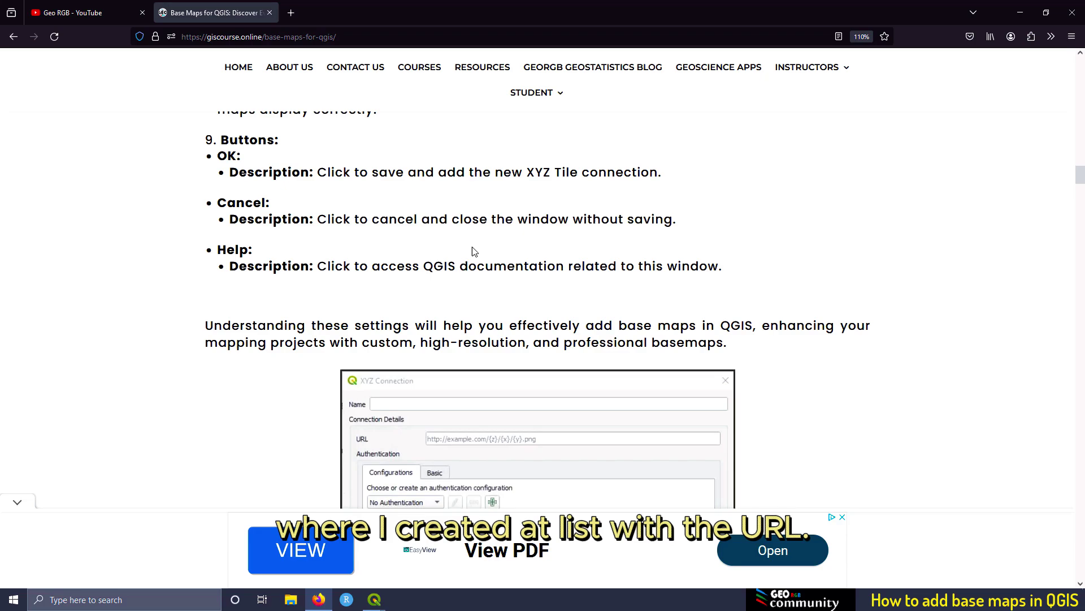
scroll(473, 247, down, 5)
scroll(473, 248, down, 5)
scroll(473, 249, down, 5)
scroll(473, 250, down, 5)
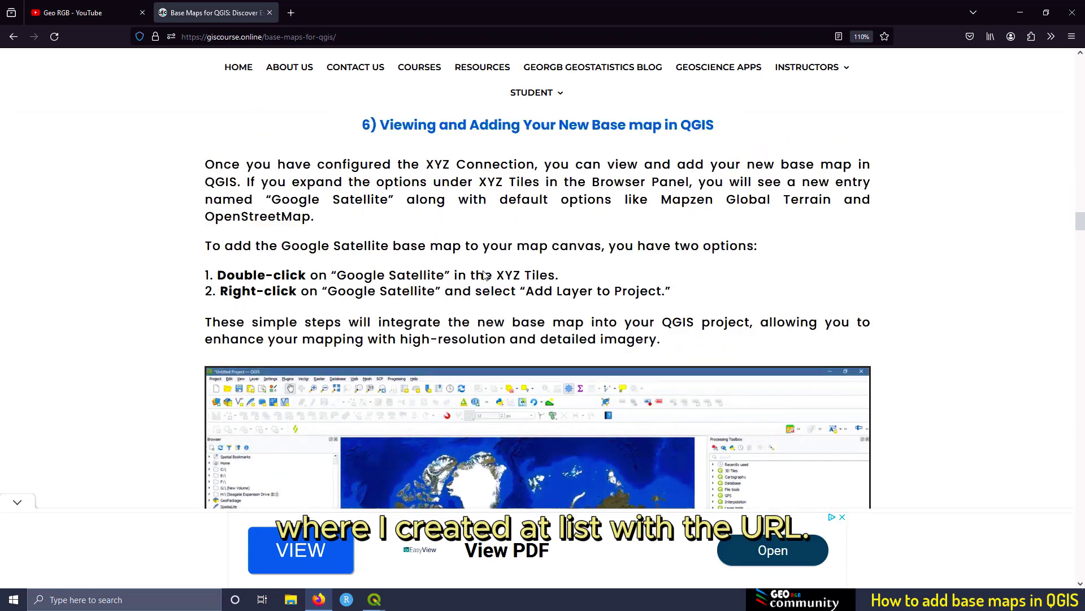
scroll(473, 252, down, 5)
scroll(478, 257, down, 5)
scroll(479, 259, down, 5)
scroll(478, 260, down, 1)
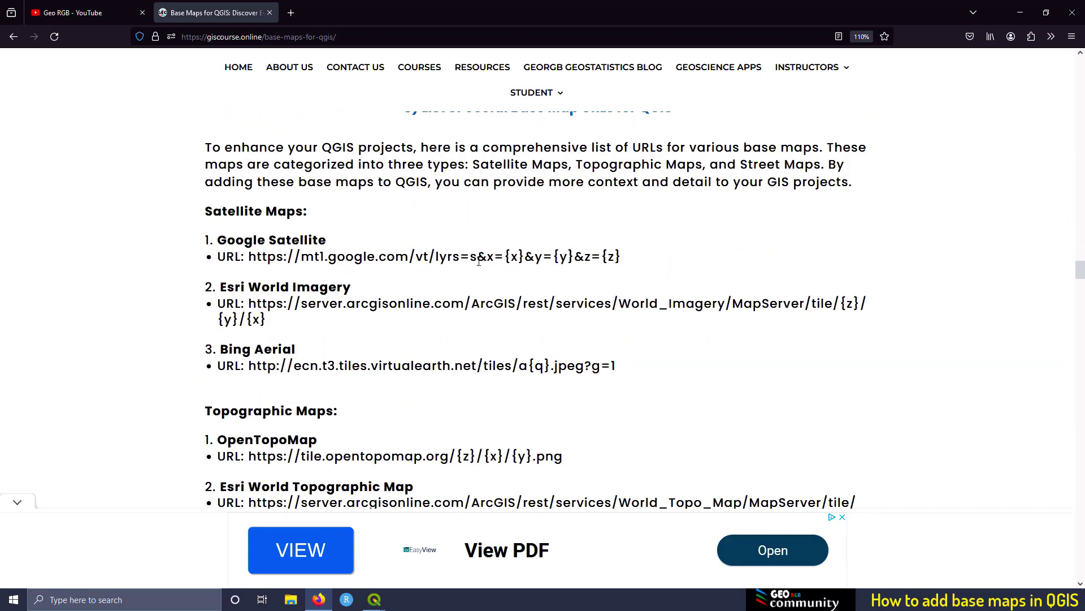
scroll(479, 261, up, 3)
scroll(417, 341, down, 3)
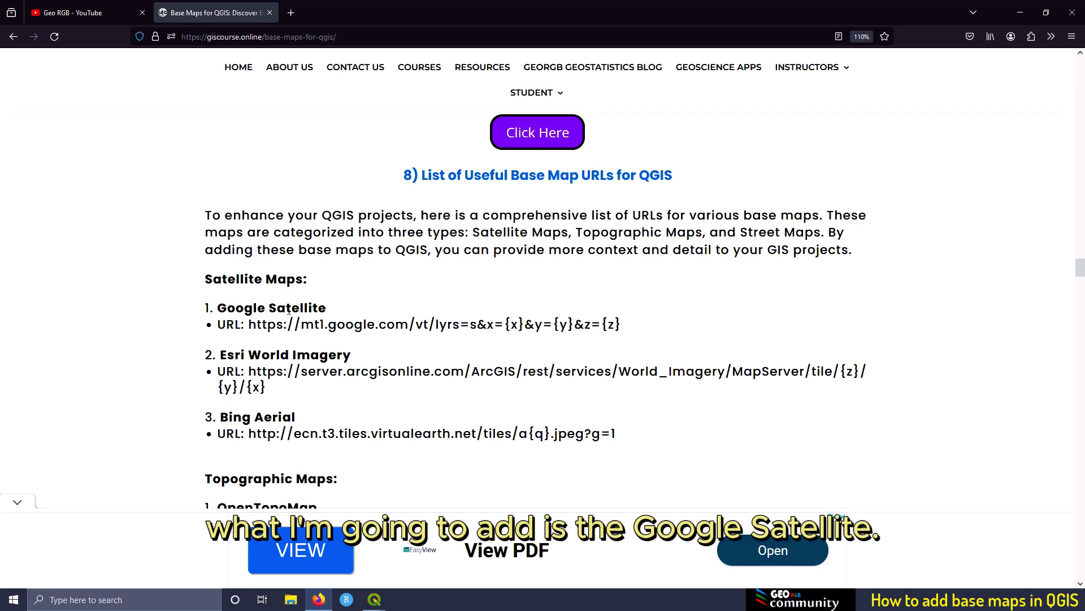
- Select and copy the 'Google Satellite' name from the URL list
drag(326, 308, 218, 310)
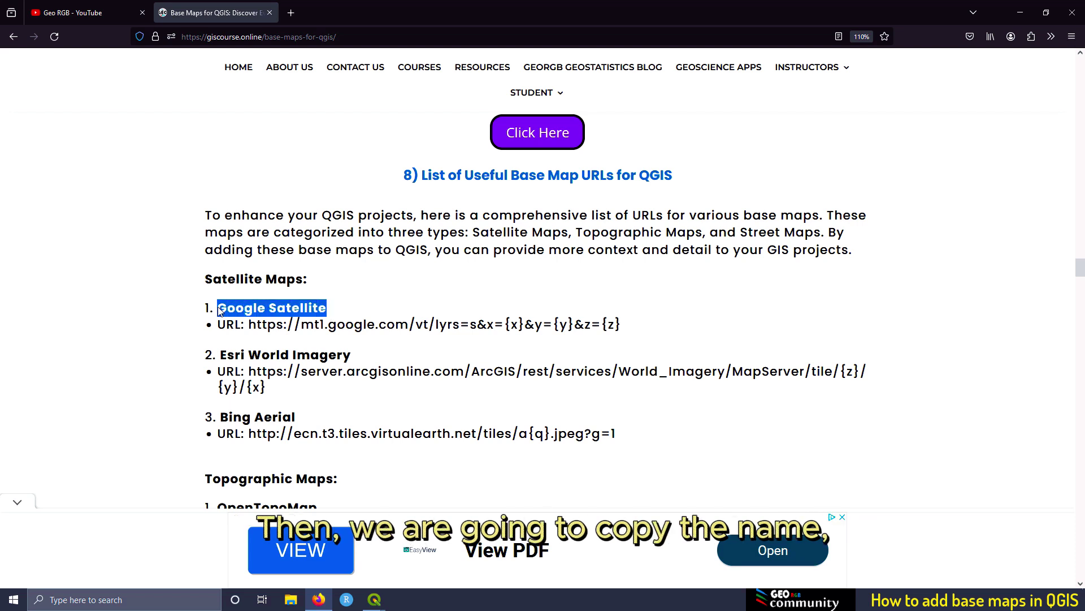
right_click(259, 320)
click(289, 331)
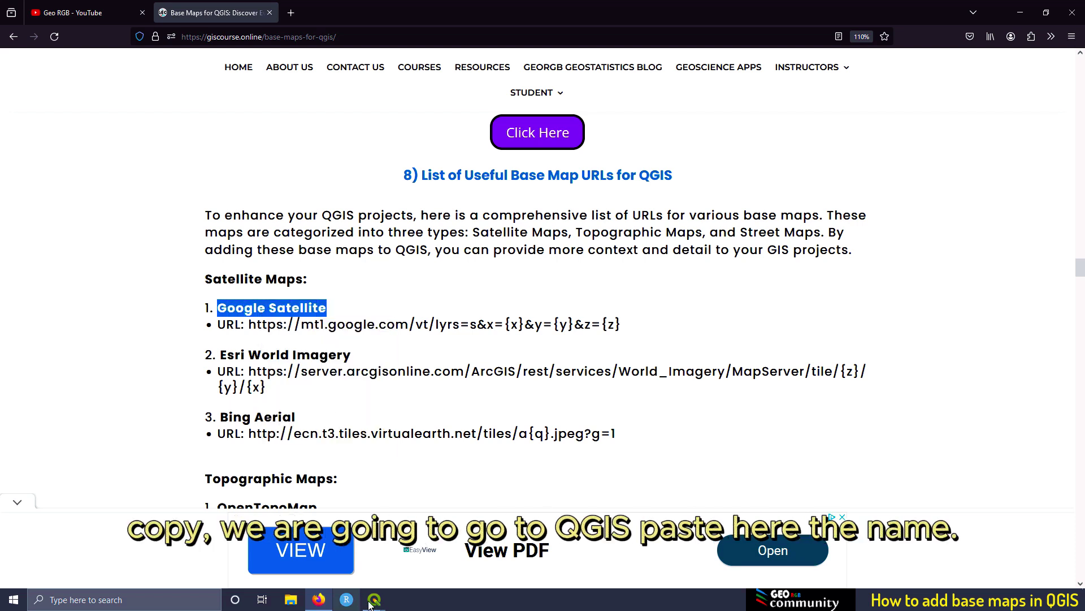
- Paste 'Google Satellite' as the XYZ connection name in QGIS
mouse_move(374, 599)
click(327, 547)
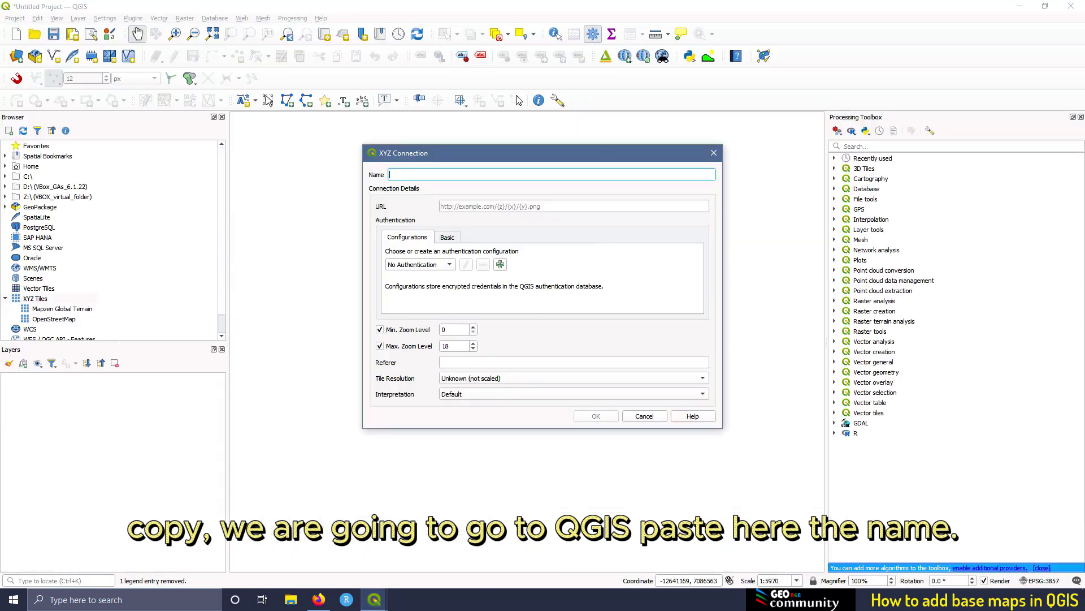
right_click(396, 176)
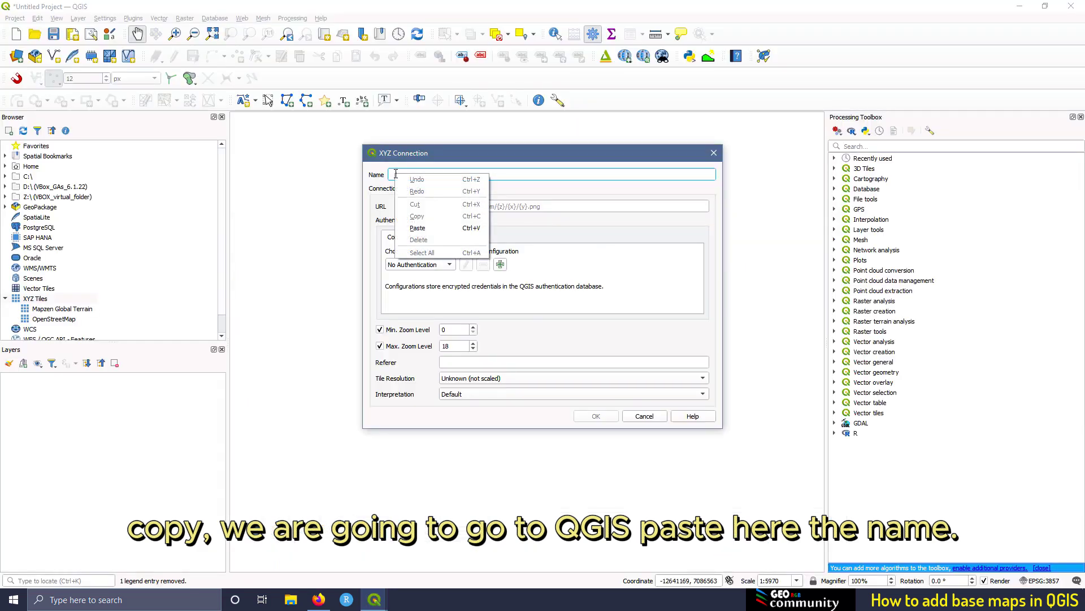
click(418, 227)
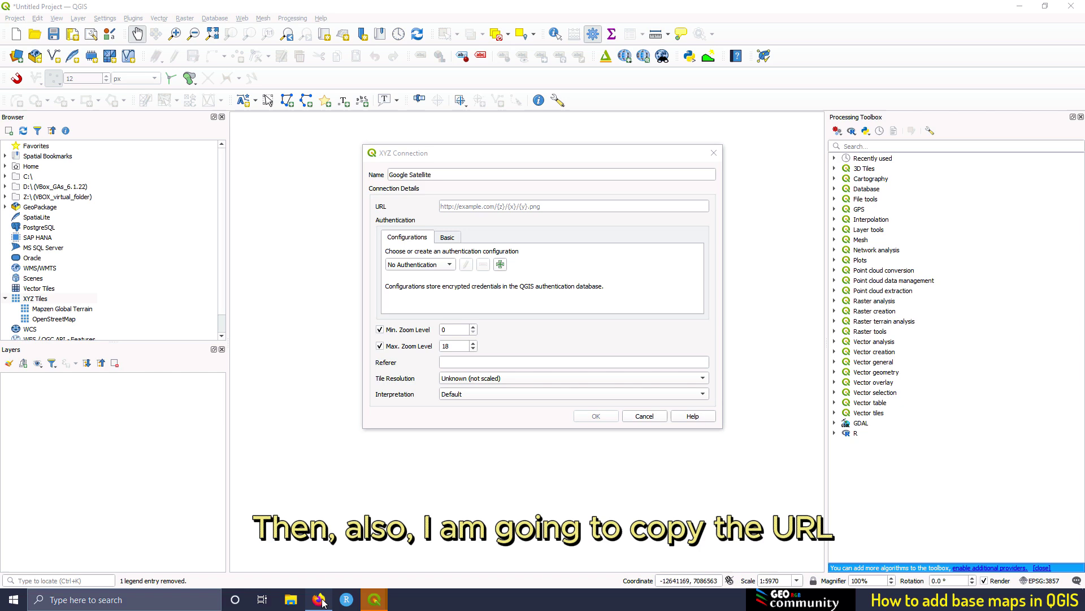
- Copy the full Google Satellite tile URL from the base-maps page
click(320, 600)
drag(622, 325, 248, 325)
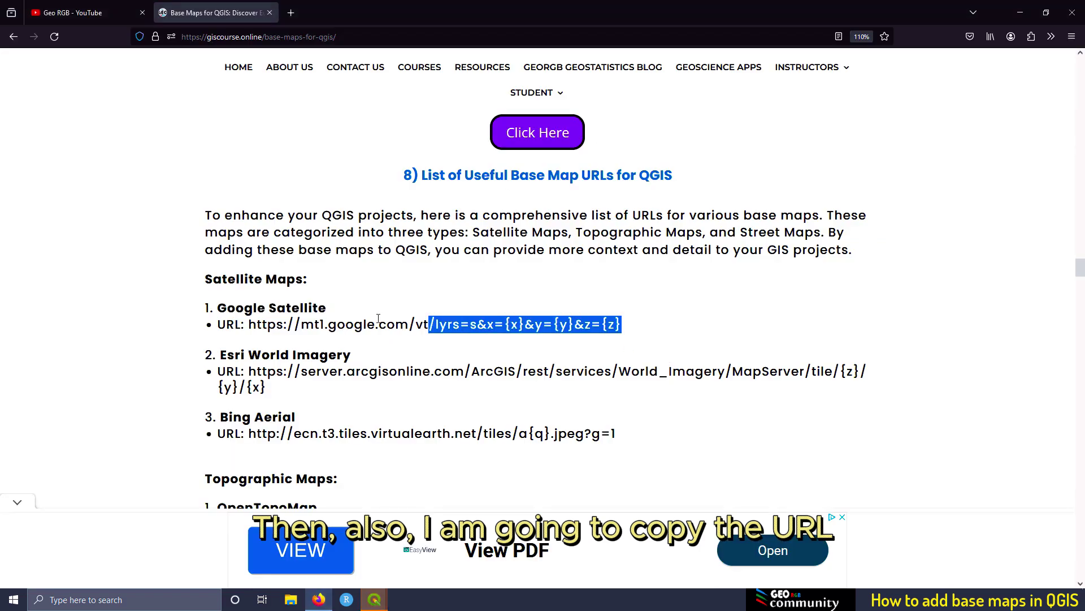
right_click(273, 325)
click(300, 448)
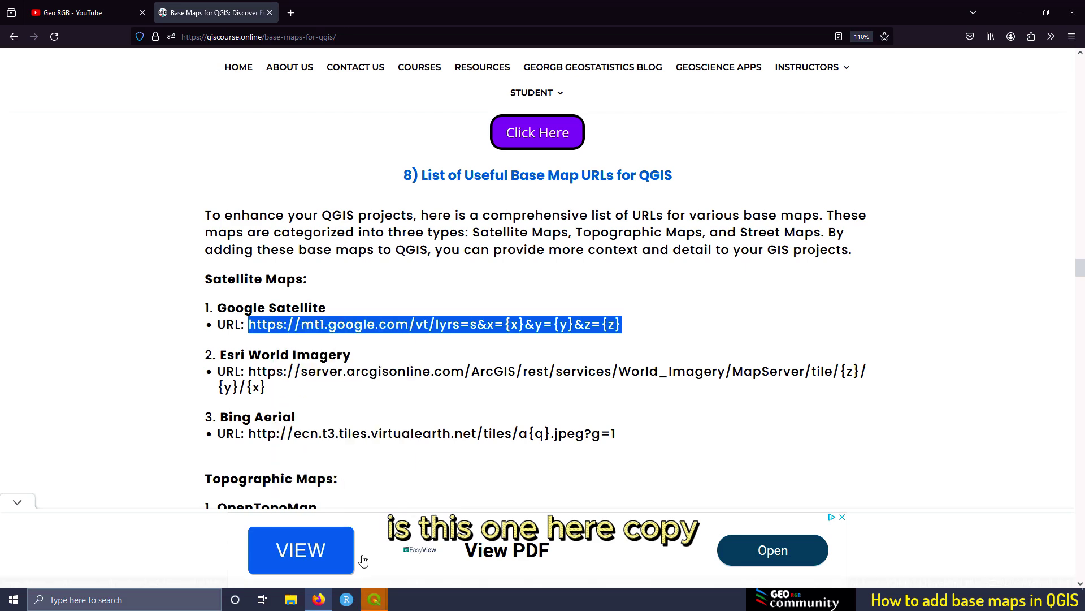
- Paste the Google tile URL into the connection and save it
click(373, 599)
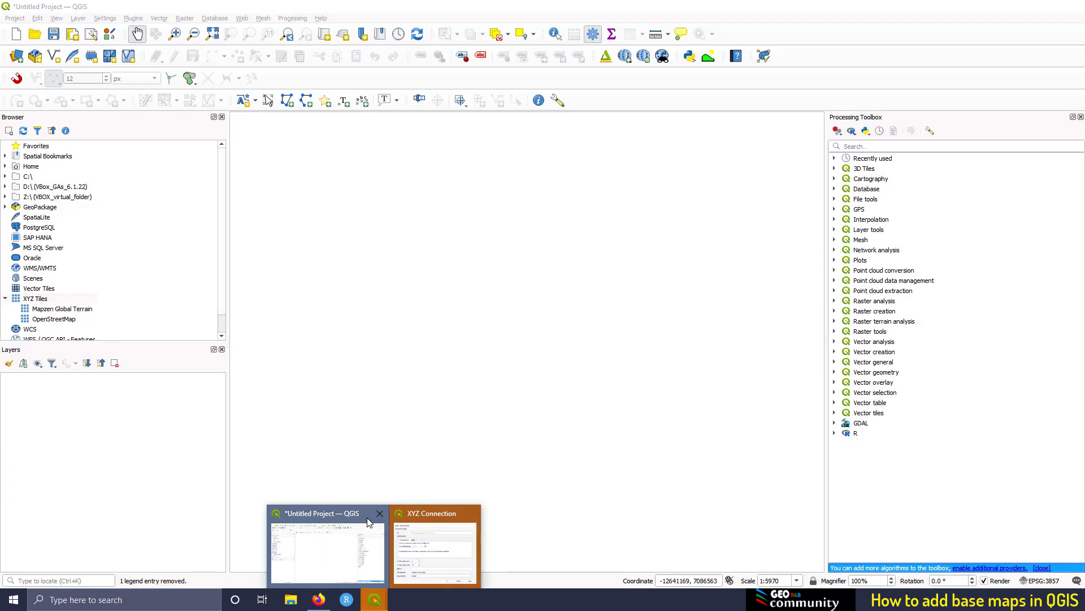
click(434, 543)
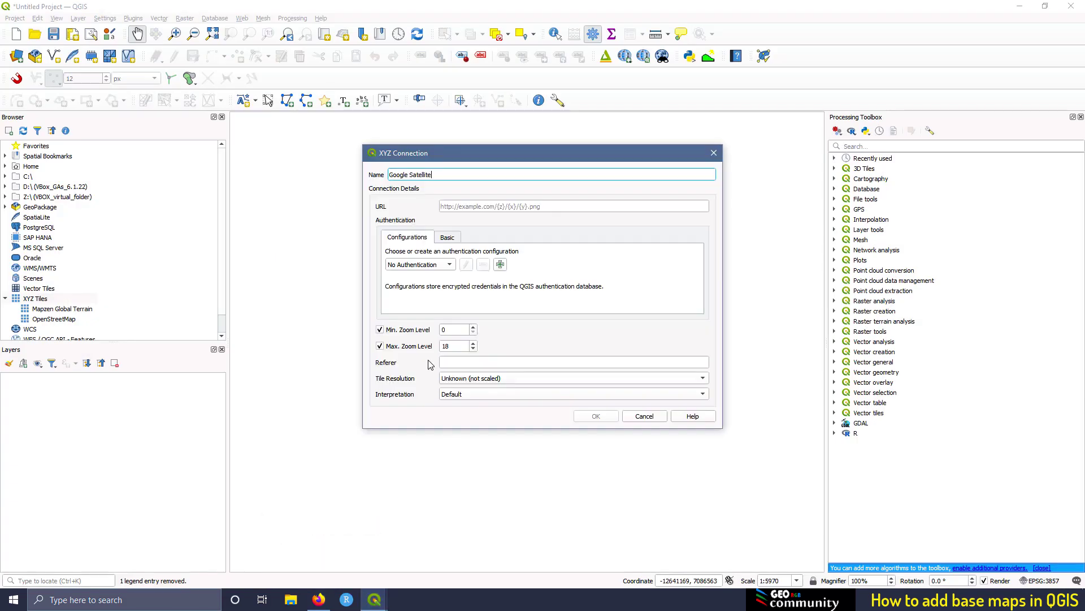
right_click(449, 206)
click(477, 263)
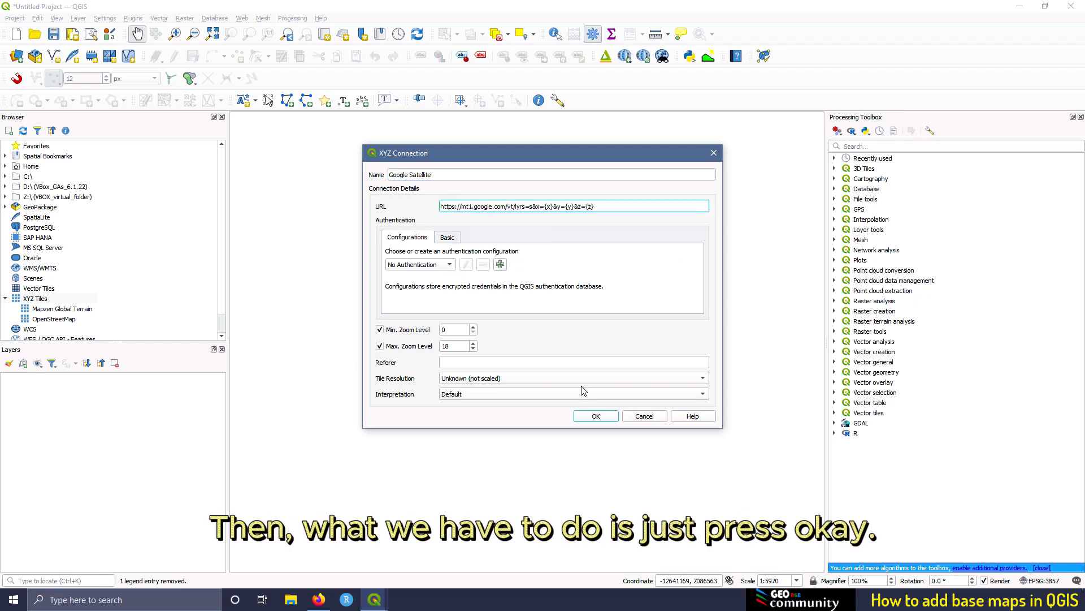
click(595, 416)
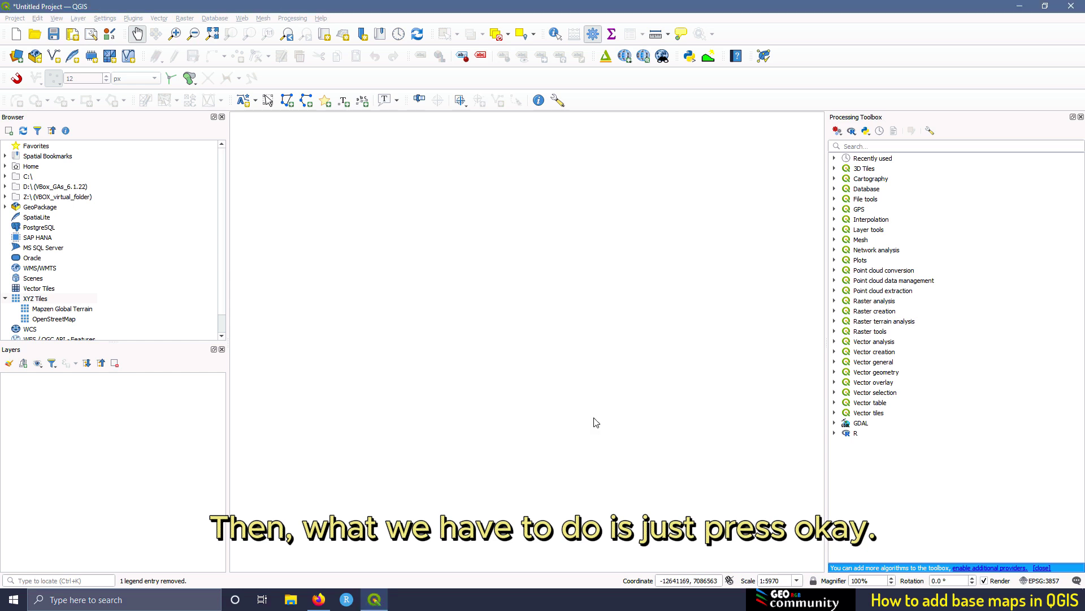
- Add Google Satellite and OpenStreetMap layers, then pan over north Edmonton
click(50, 309)
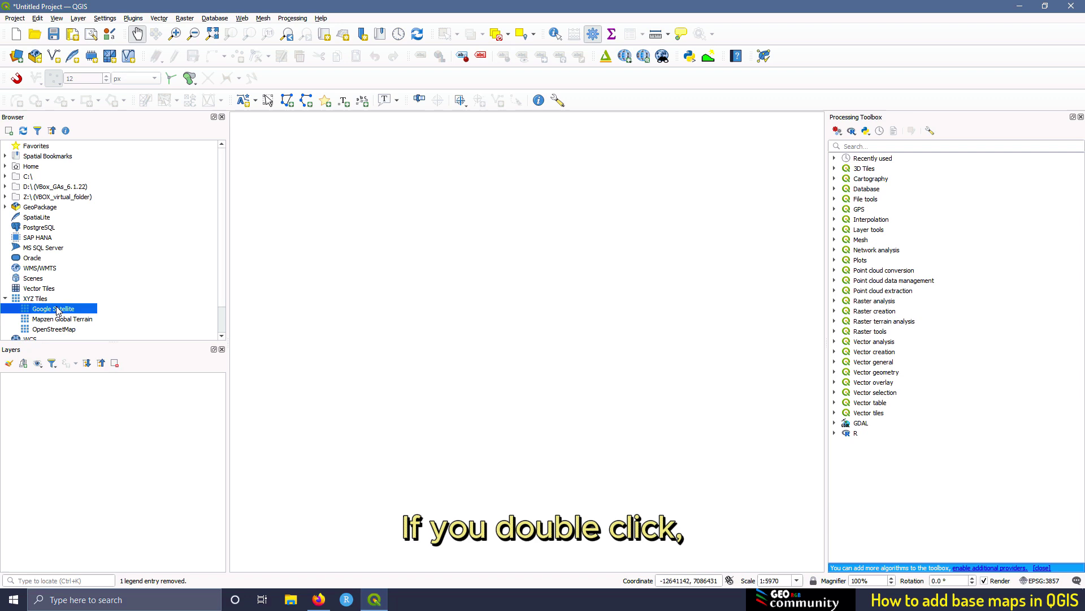
double_click(53, 309)
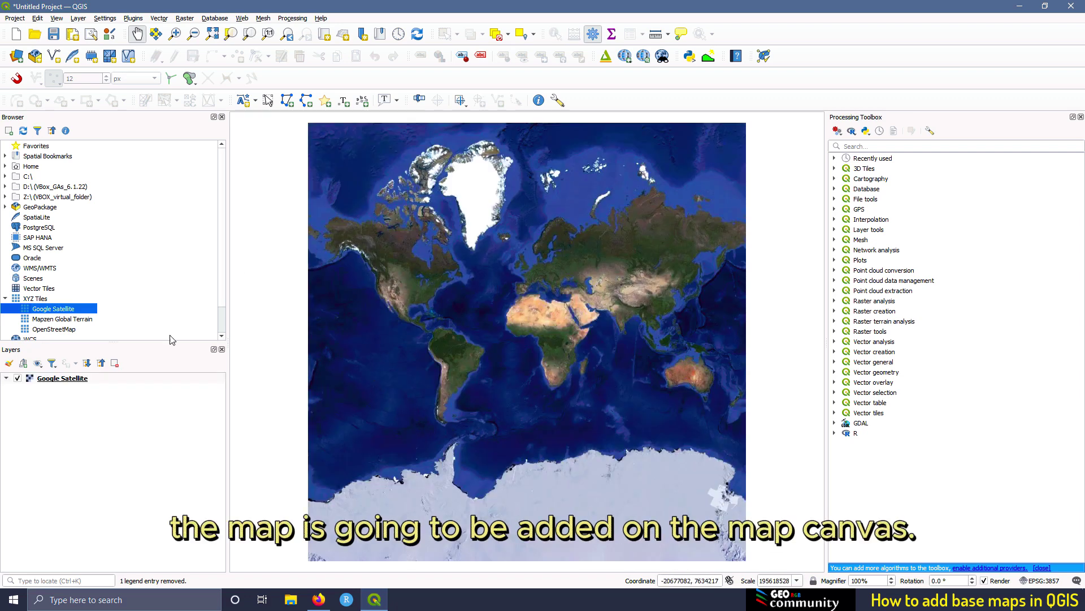
double_click(54, 329)
scroll(399, 245, up, 5)
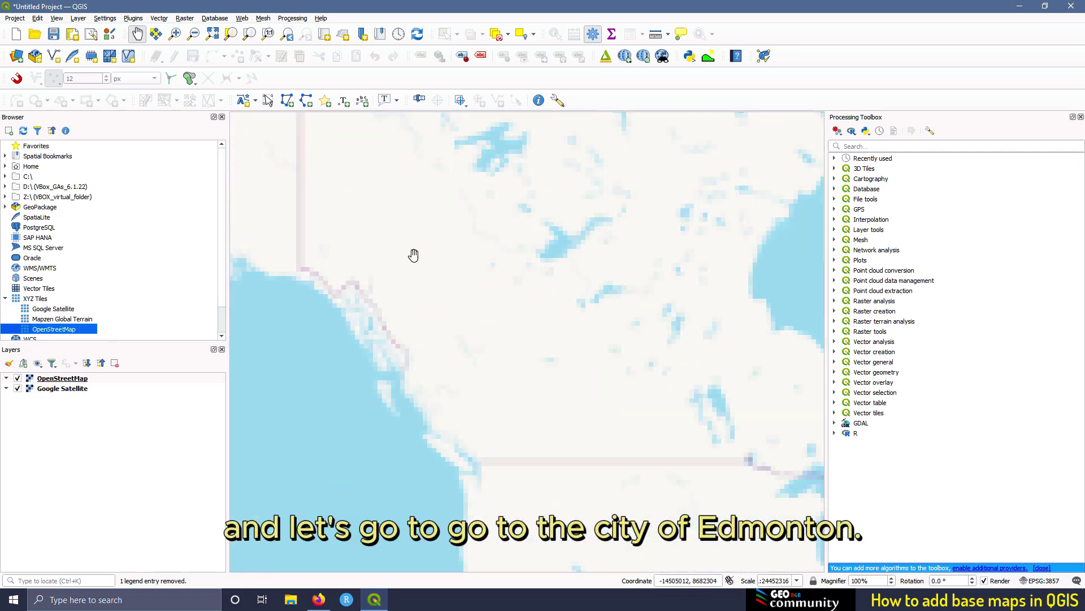
scroll(600, 387, up, 3)
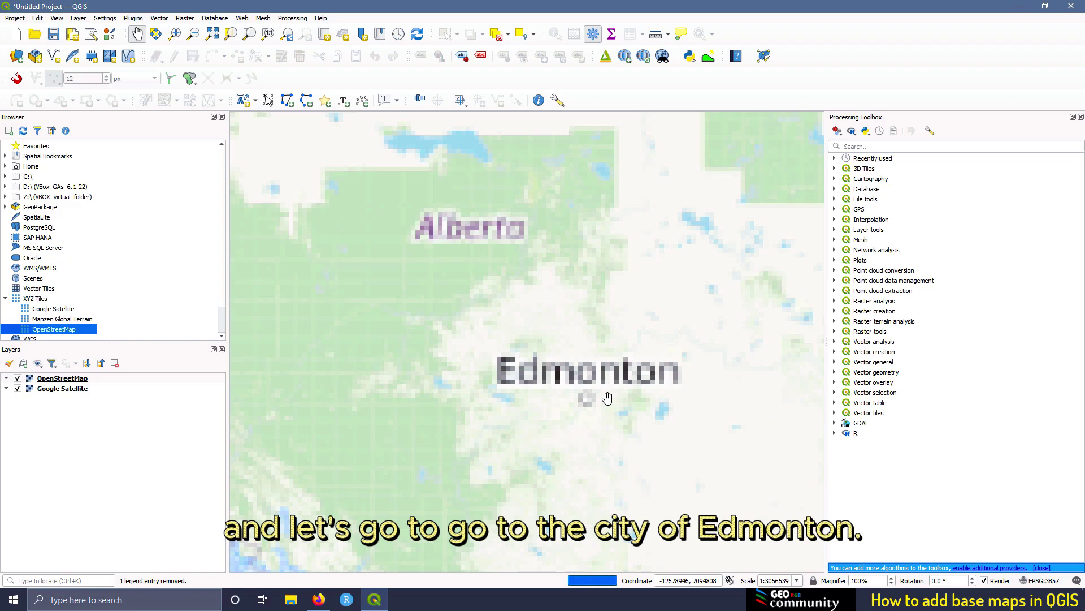
scroll(608, 398, up, 2)
scroll(562, 384, up, 2)
drag(475, 320, 465, 287)
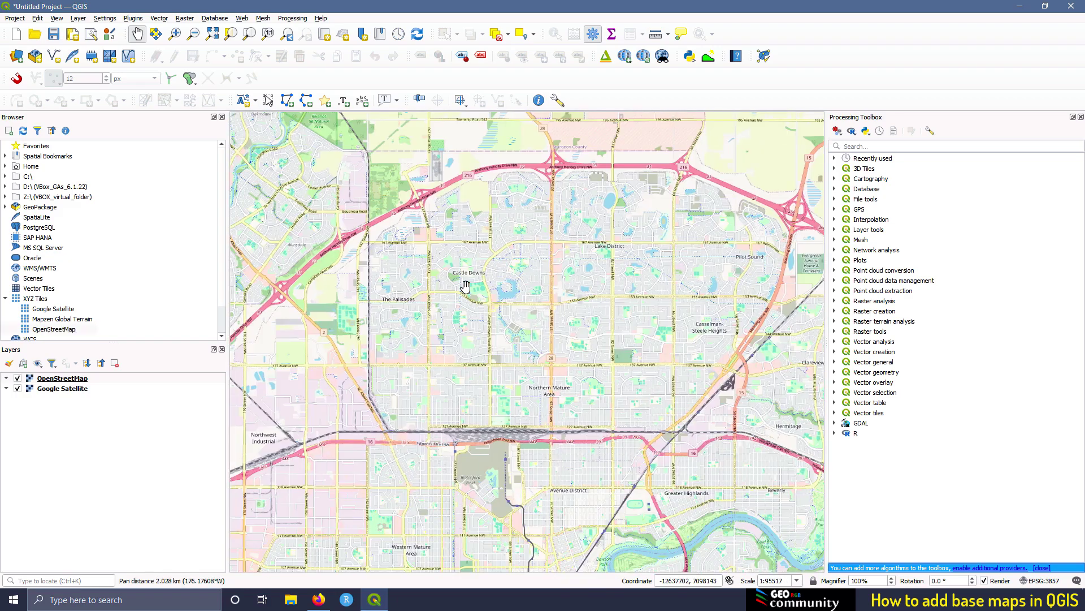
scroll(464, 287, up, 5)
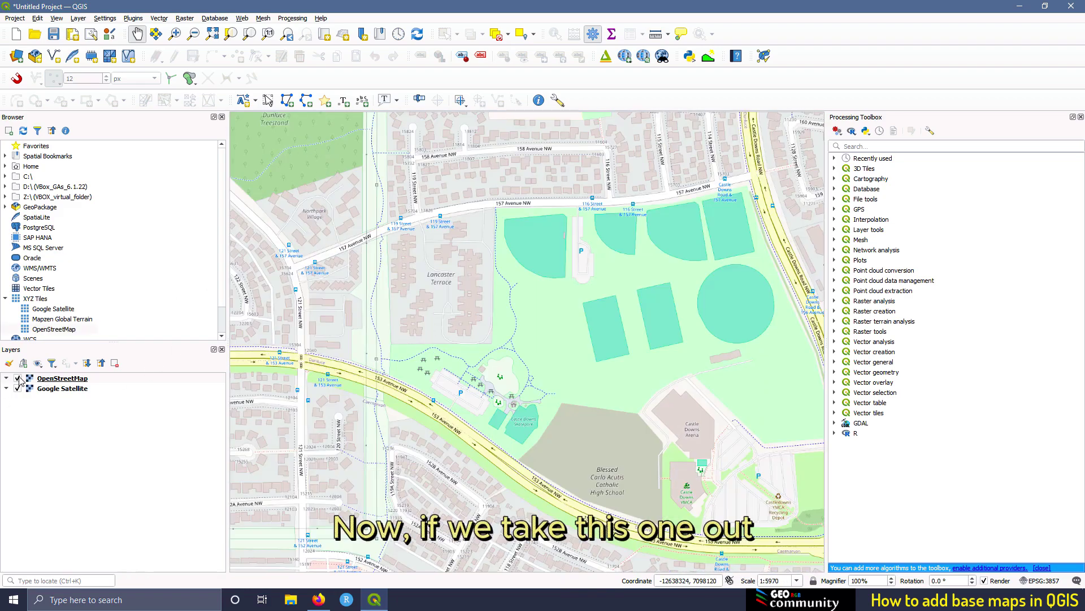
- Hide OpenStreetMap to reveal the satellite imagery and shift the close-up view slightly
click(18, 378)
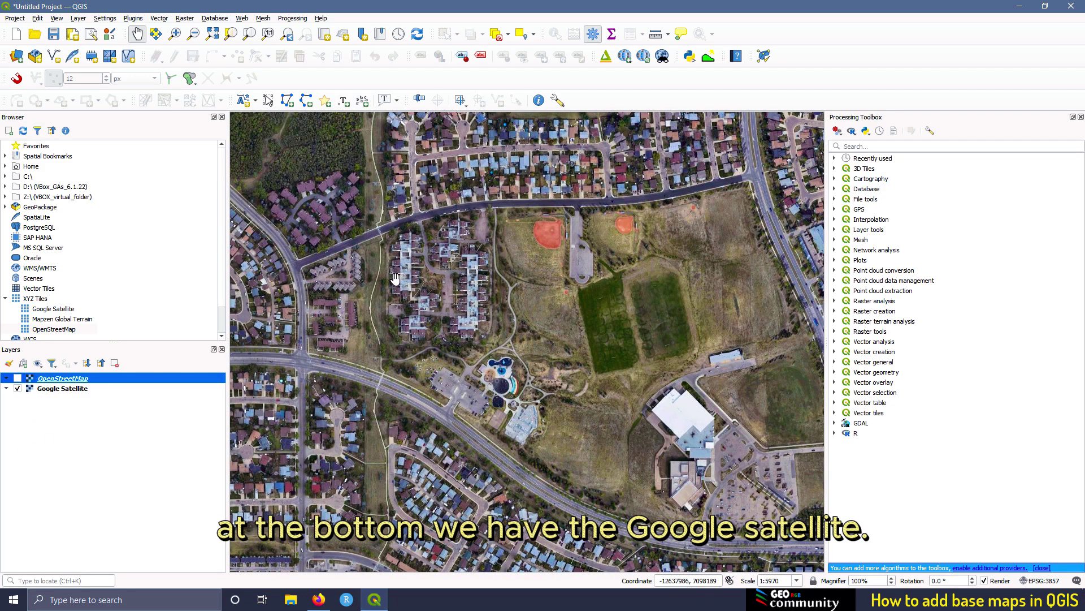
scroll(343, 316, up, 2)
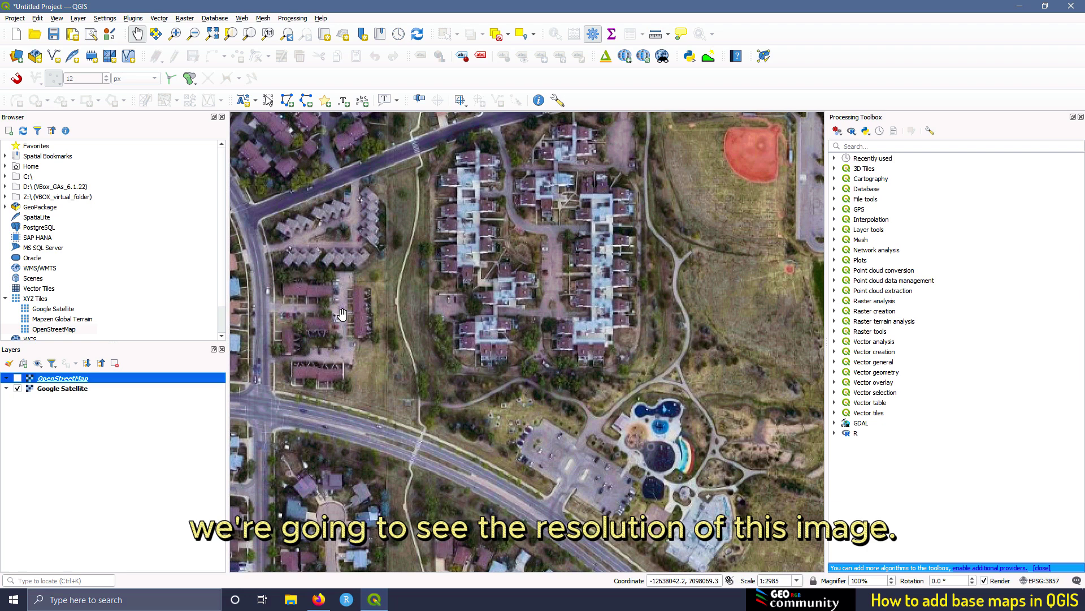
scroll(316, 323, up, 1)
scroll(343, 347, up, 1)
drag(445, 373, 477, 373)
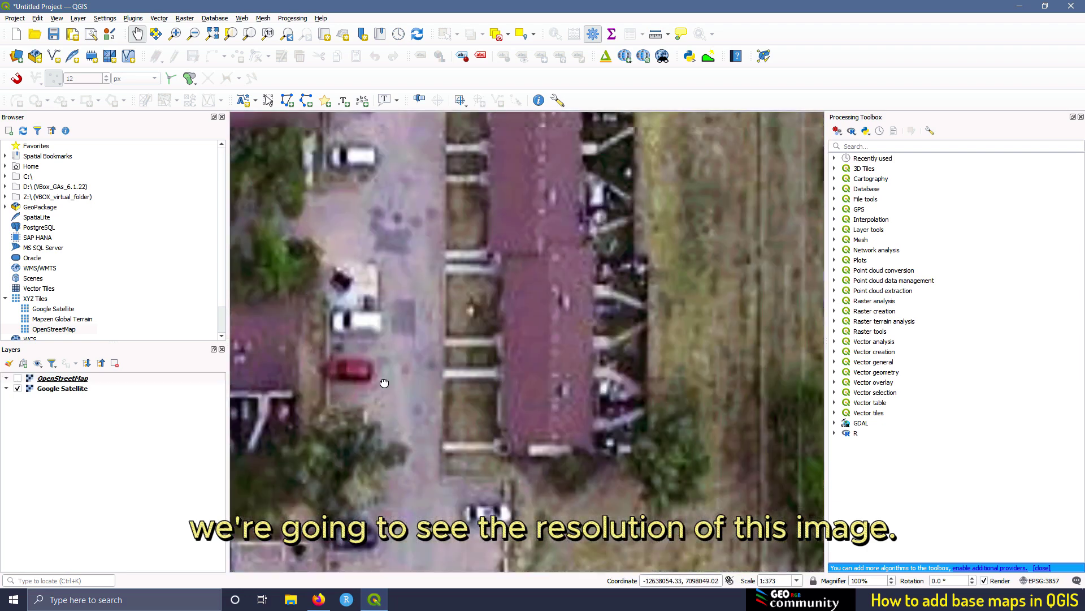
- Open the Google Satellite connection settings and close them without changes
right_click(60, 308)
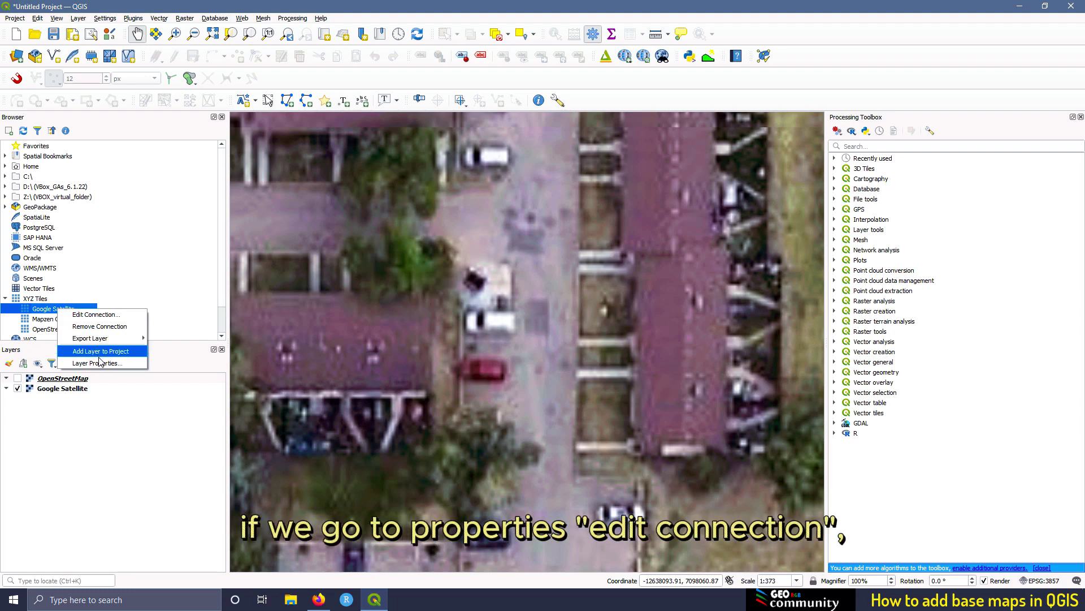
click(96, 314)
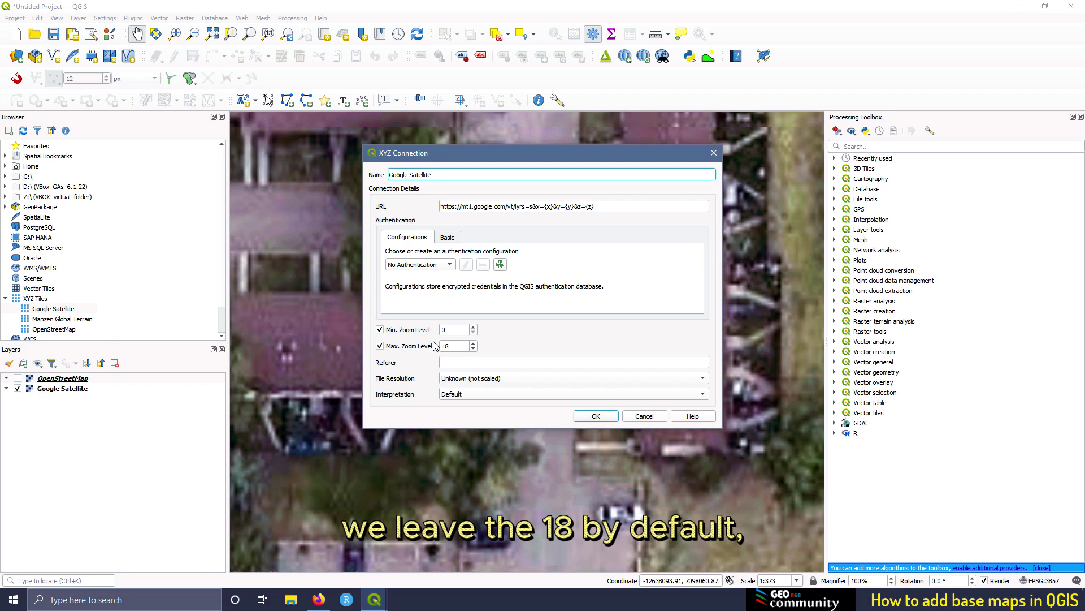
click(642, 417)
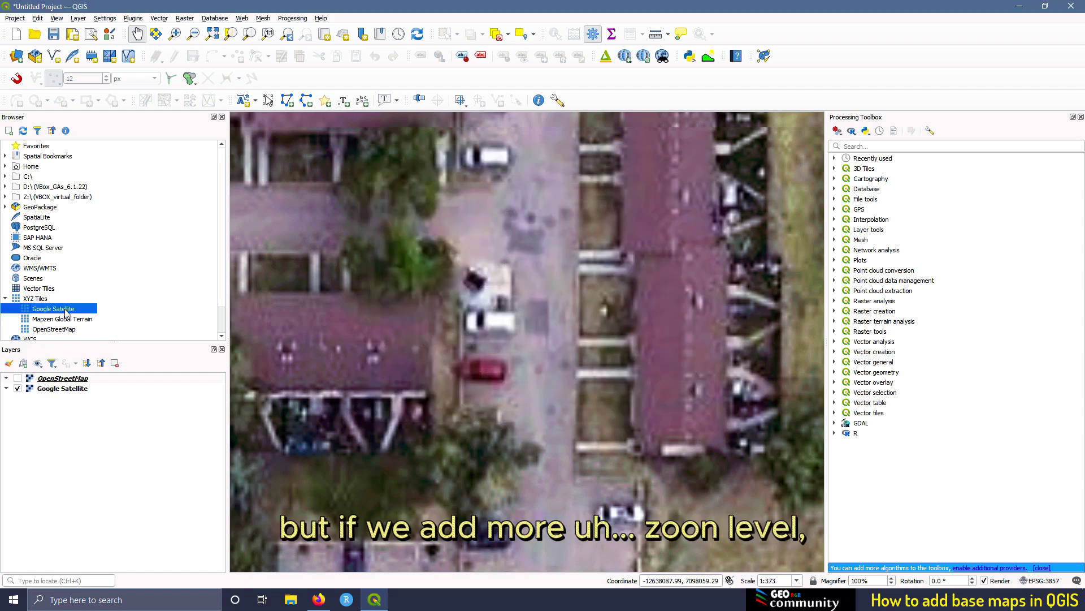
- Reopen the Google Satellite connection settings, change Max. Zoom Level from 18 to 25, and save
click(32, 300)
right_click(34, 301)
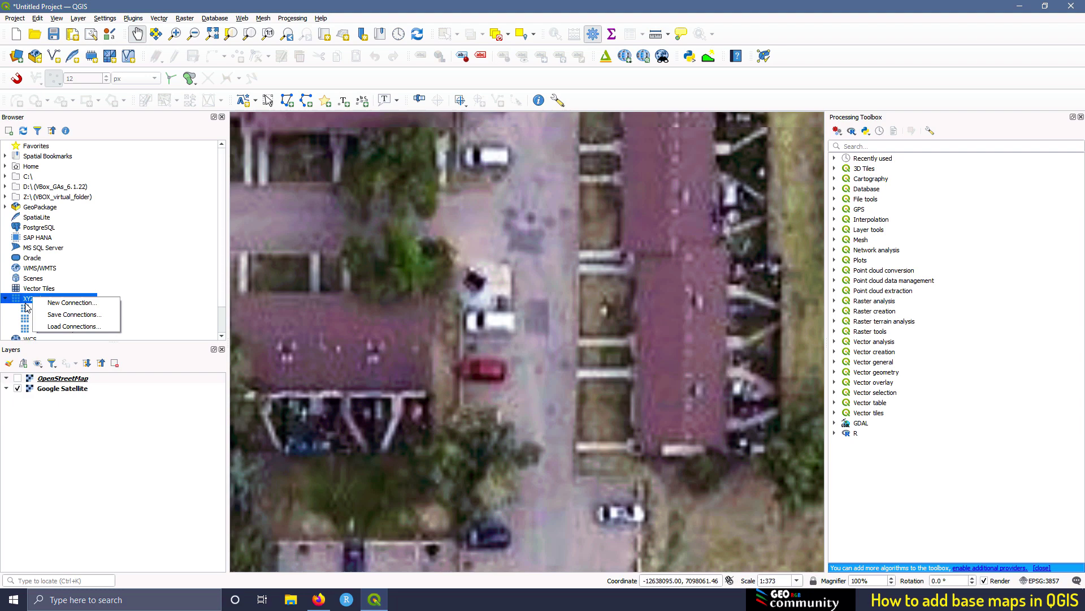
click(27, 309)
right_click(64, 311)
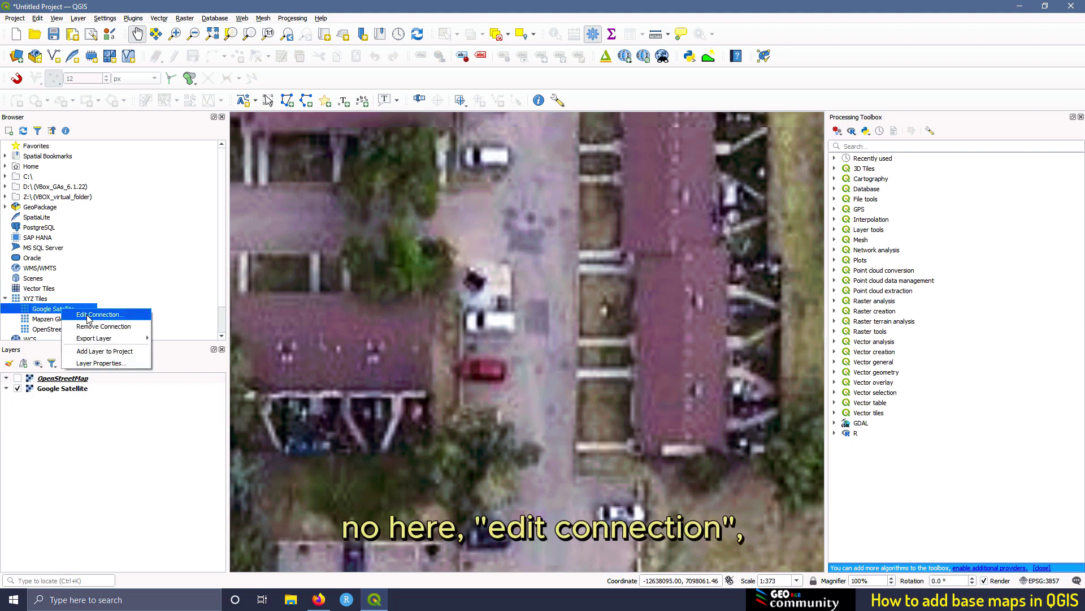
click(93, 315)
double_click(458, 347)
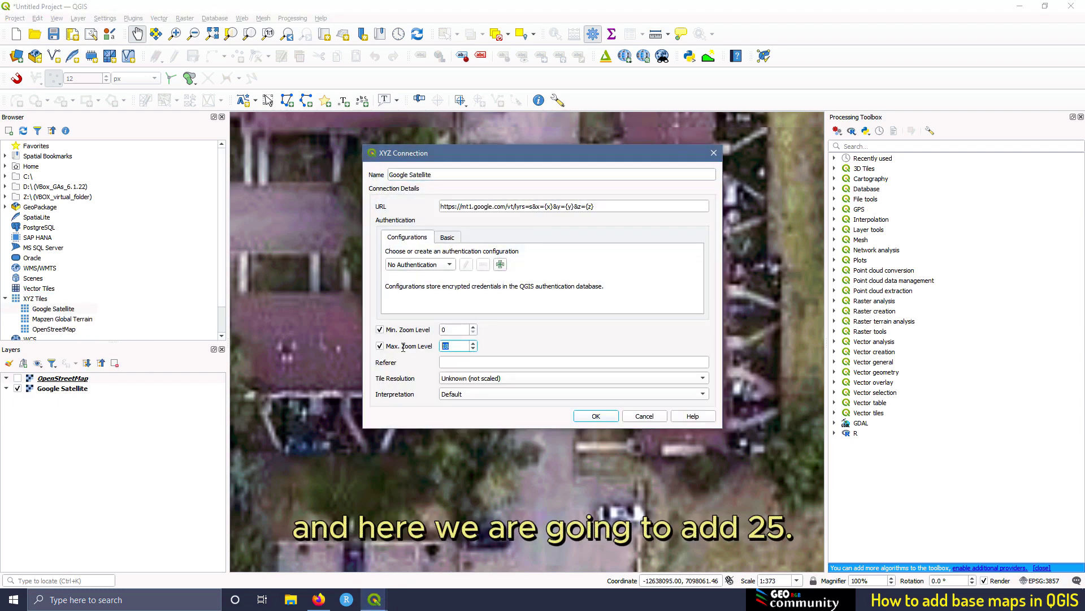
text(25)
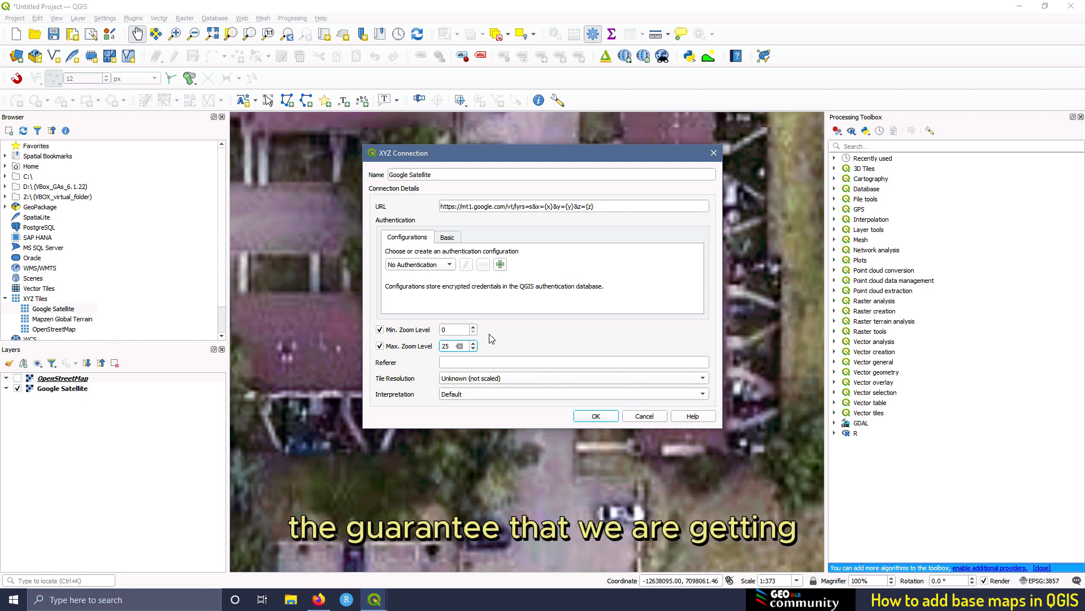
click(594, 416)
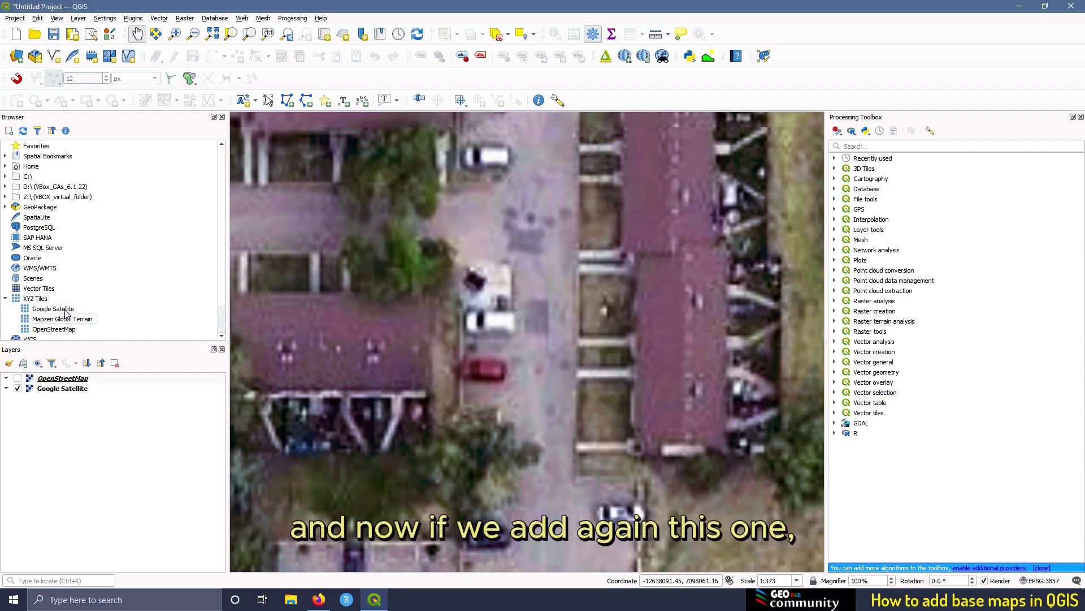
- Add the updated Google Satellite layer, toggle it to compare sharpness, then switch to the browser
double_click(67, 311)
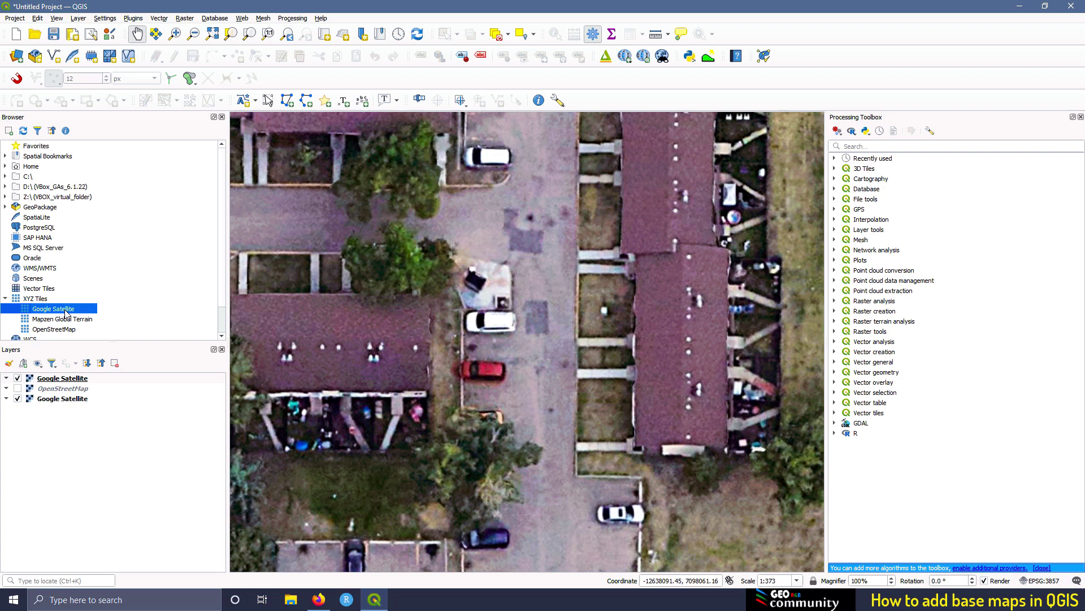
click(18, 379)
click(17, 378)
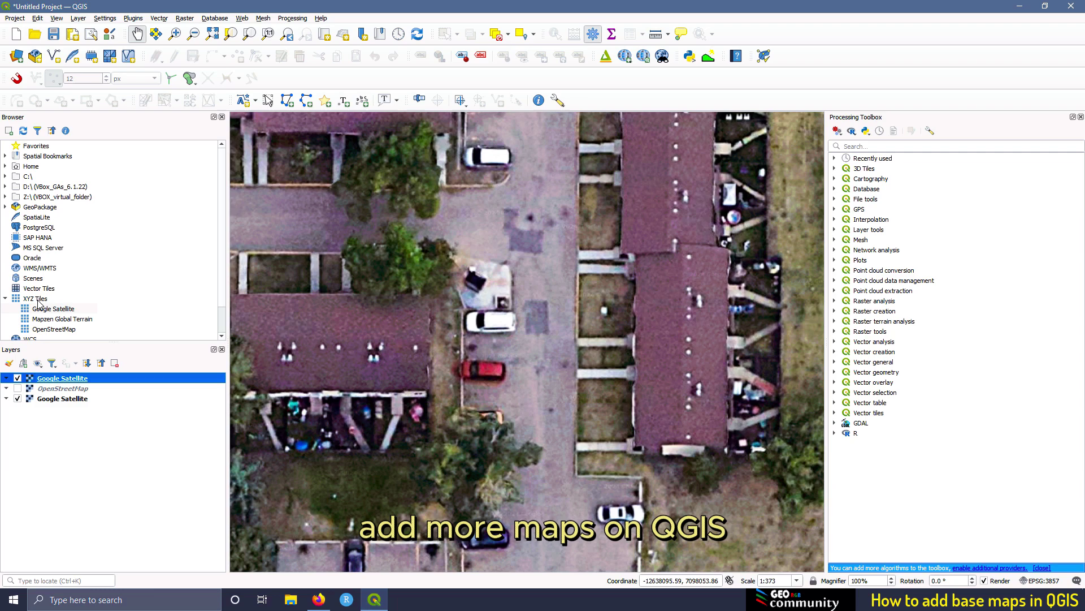
click(318, 599)
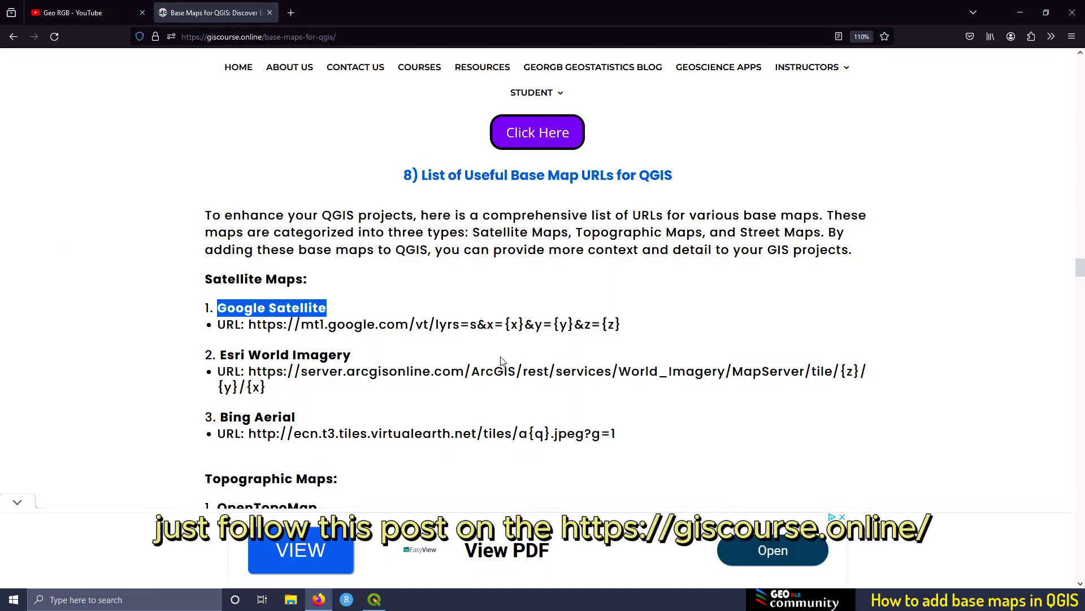
scroll(546, 387, up, 5)
scroll(535, 356, up, 10)
scroll(521, 325, up, 10)
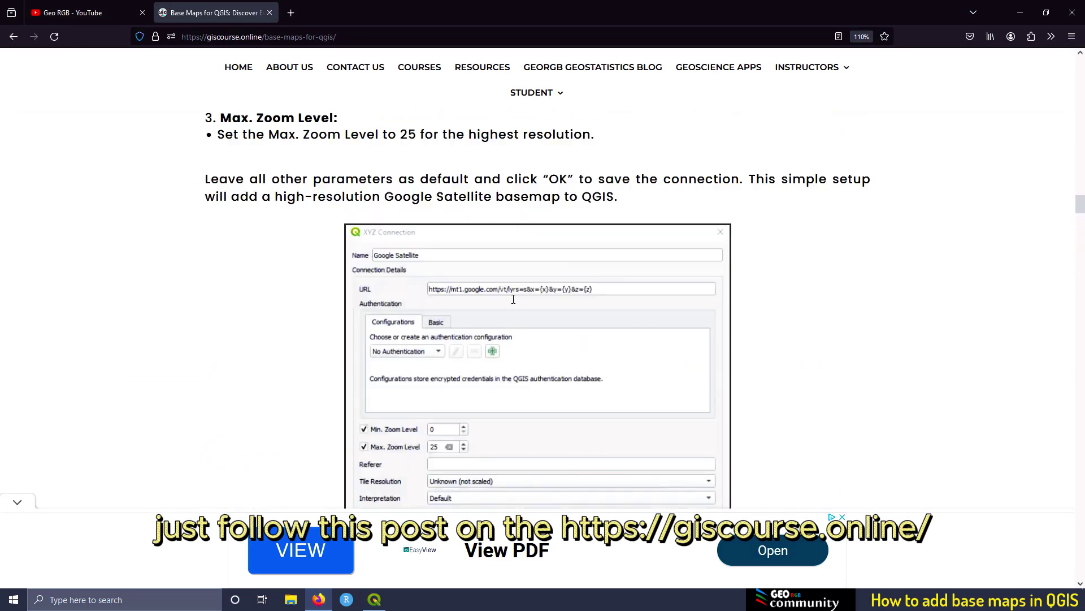
scroll(272, 147, up, 10)
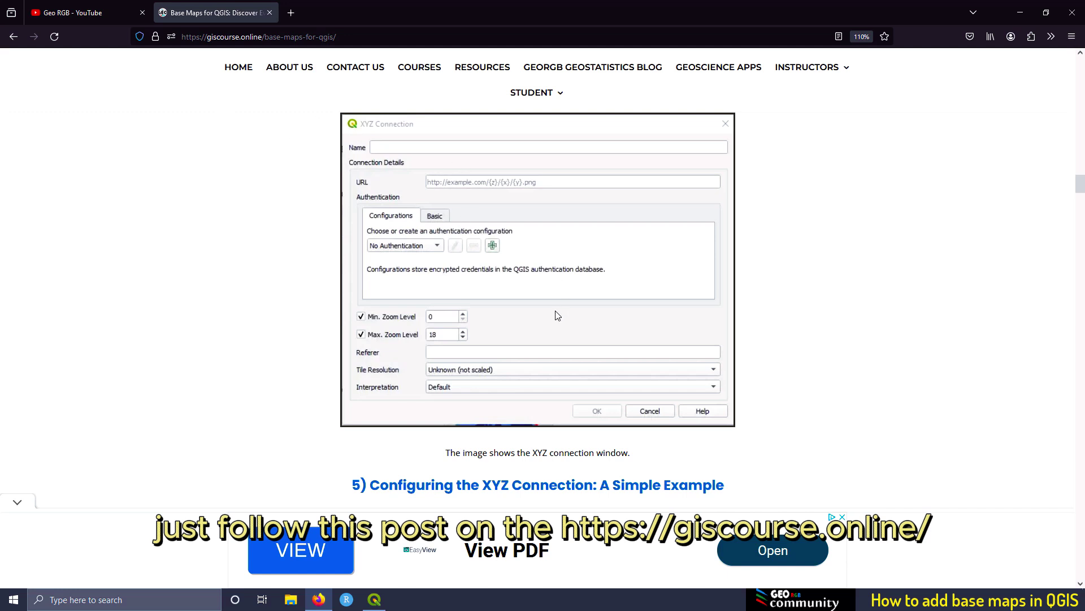